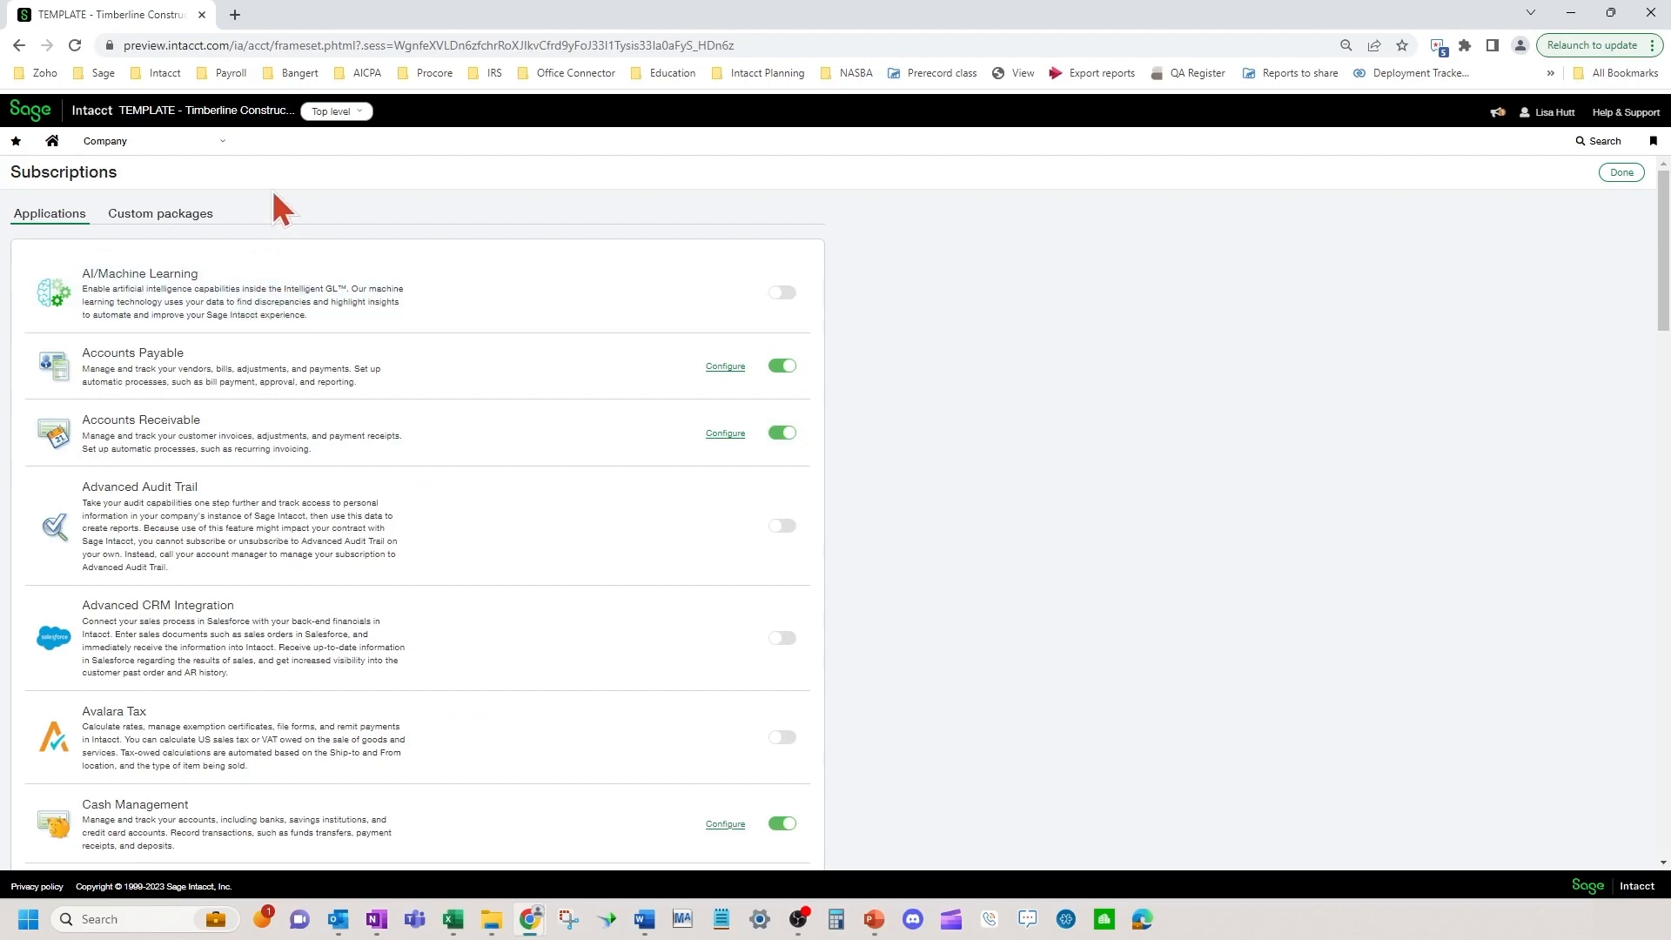
# Step: Review the application subscriptions, checking which modules such as Consolidation, Construction and Multi-Entity Management are enabled
pyautogui.click(185, 148)
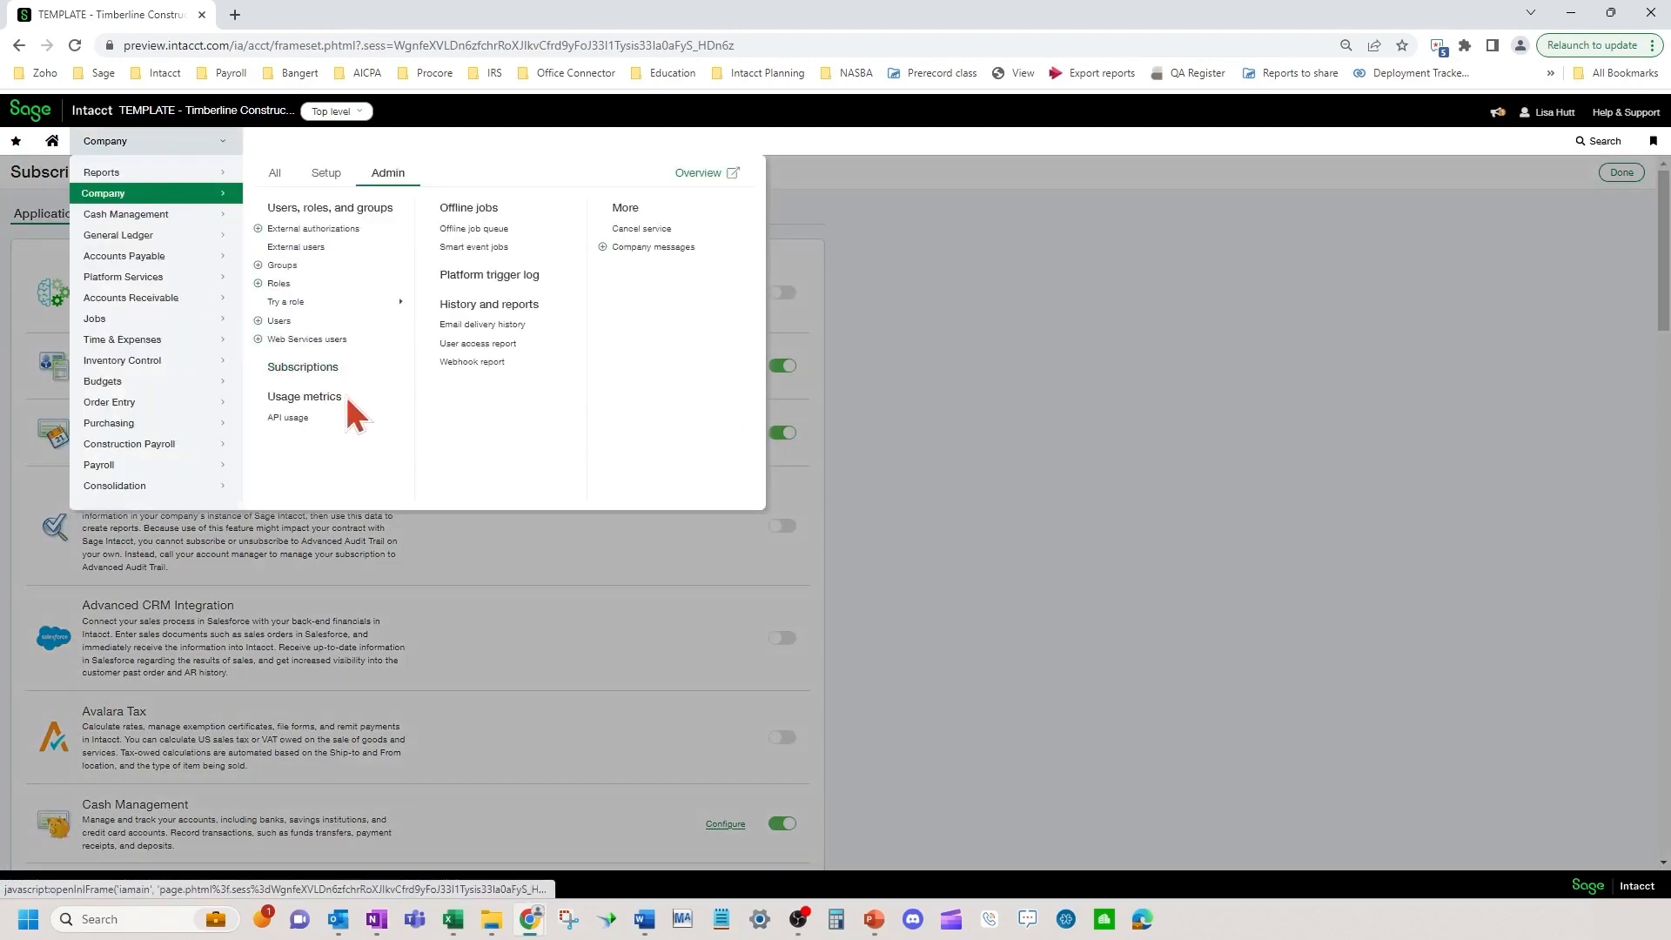
pyautogui.click(958, 642)
pyautogui.scroll(-3, 949, 630)
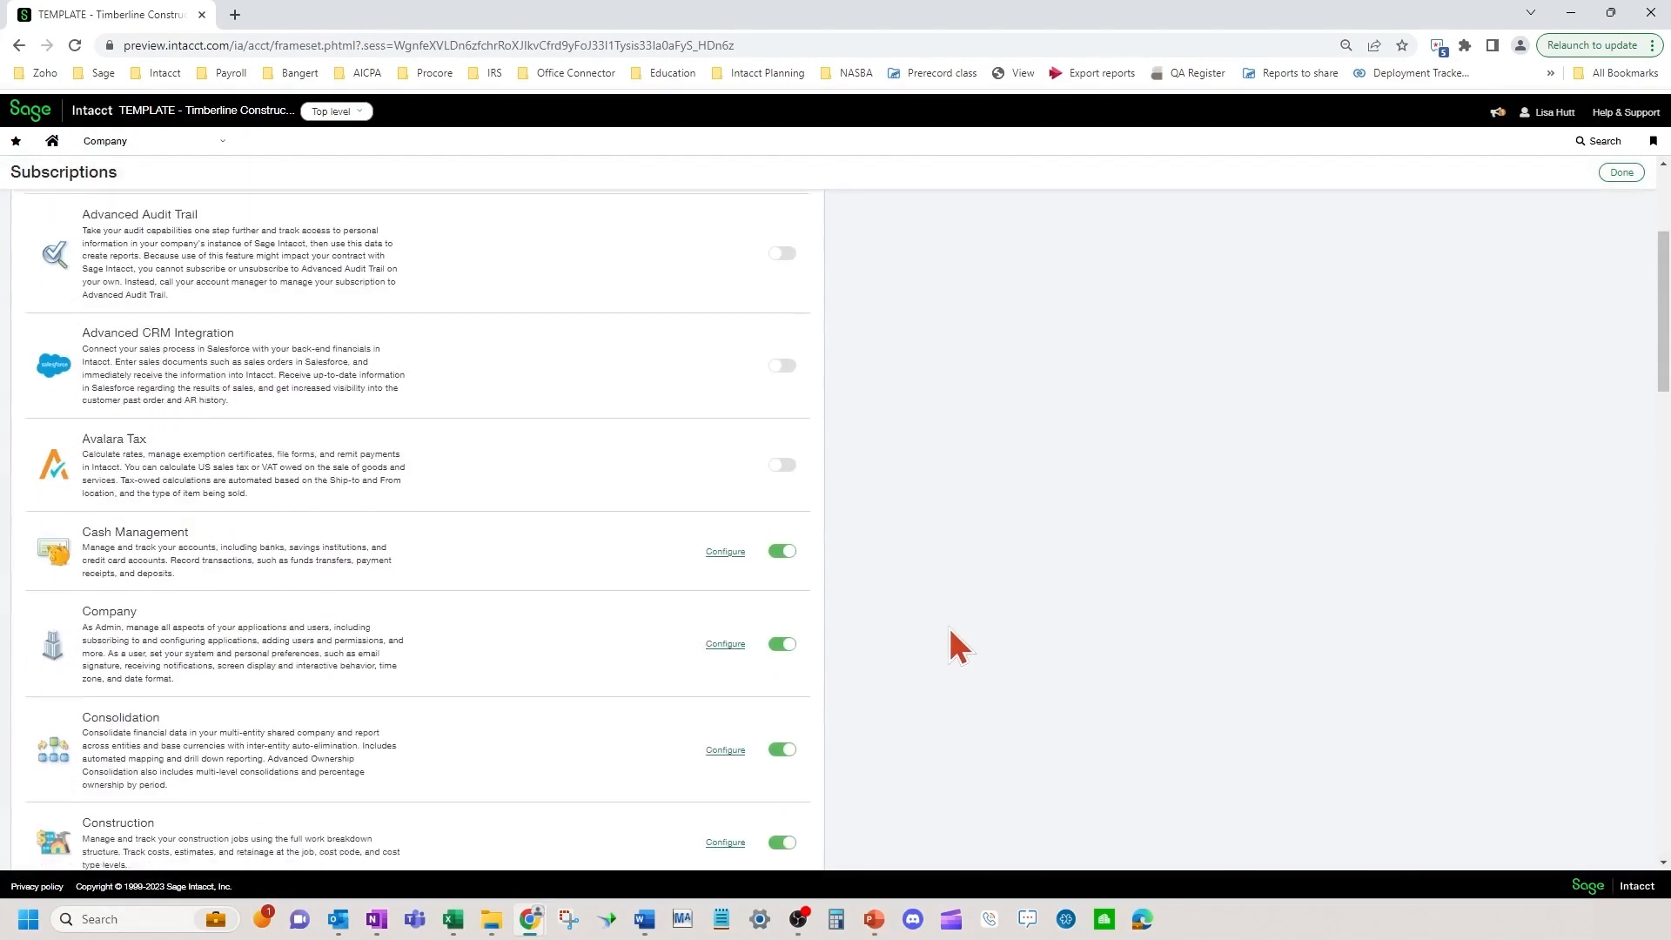
pyautogui.scroll(-2, 958, 641)
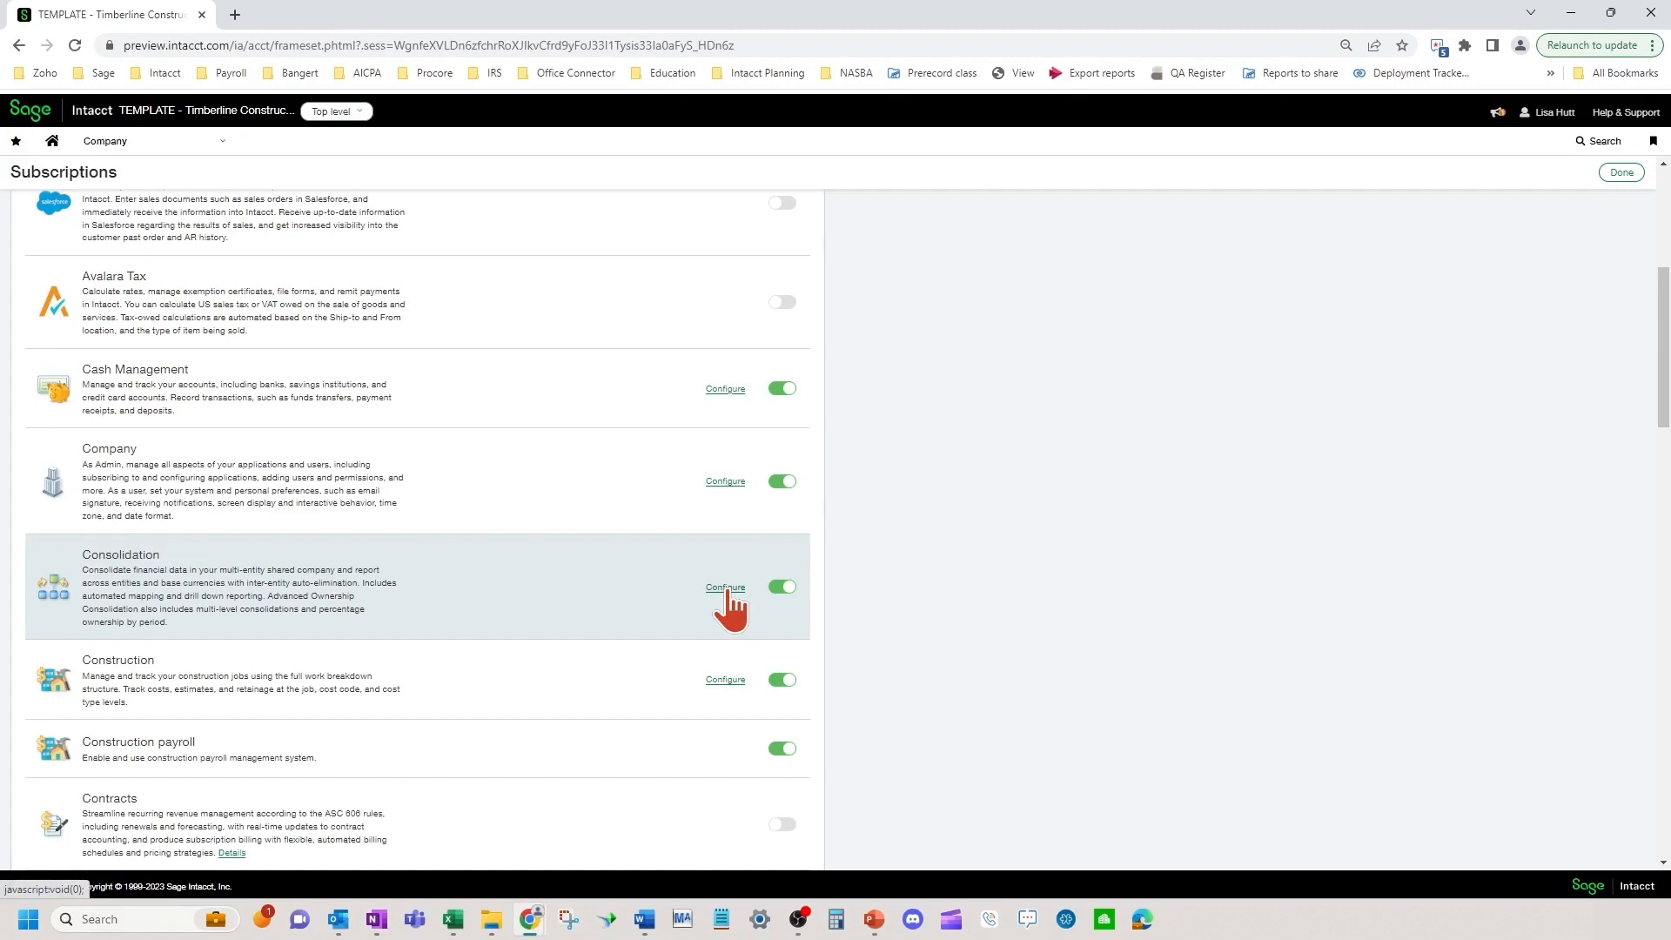
pyautogui.scroll(-15, 336, 659)
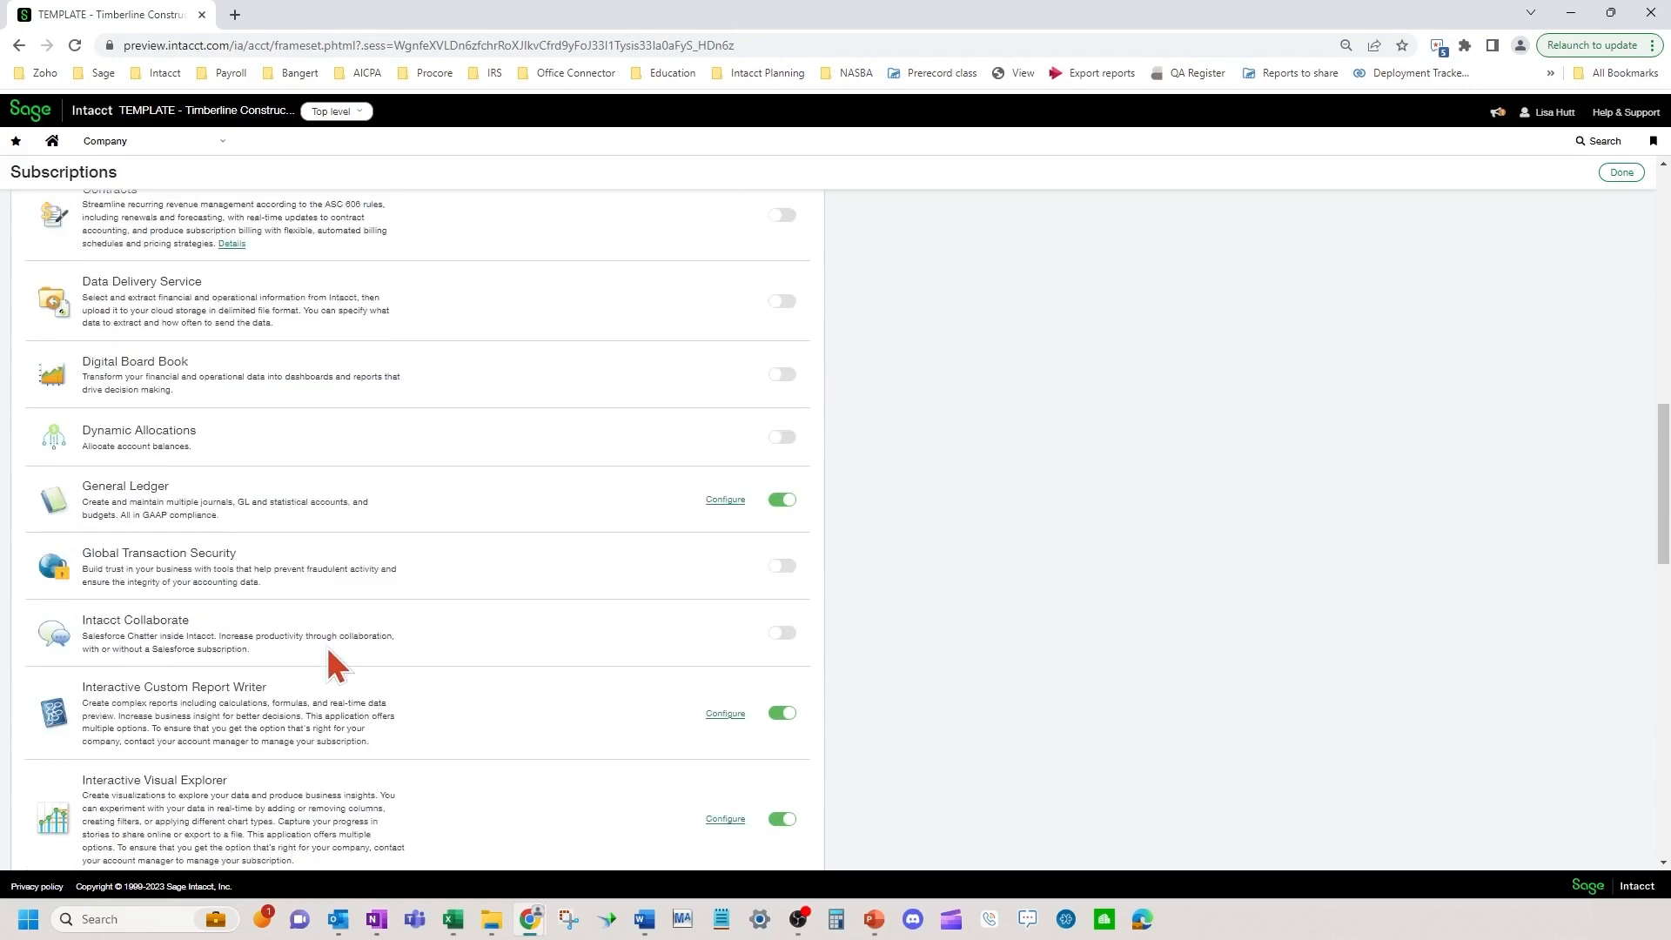
pyautogui.scroll(-3, 327, 646)
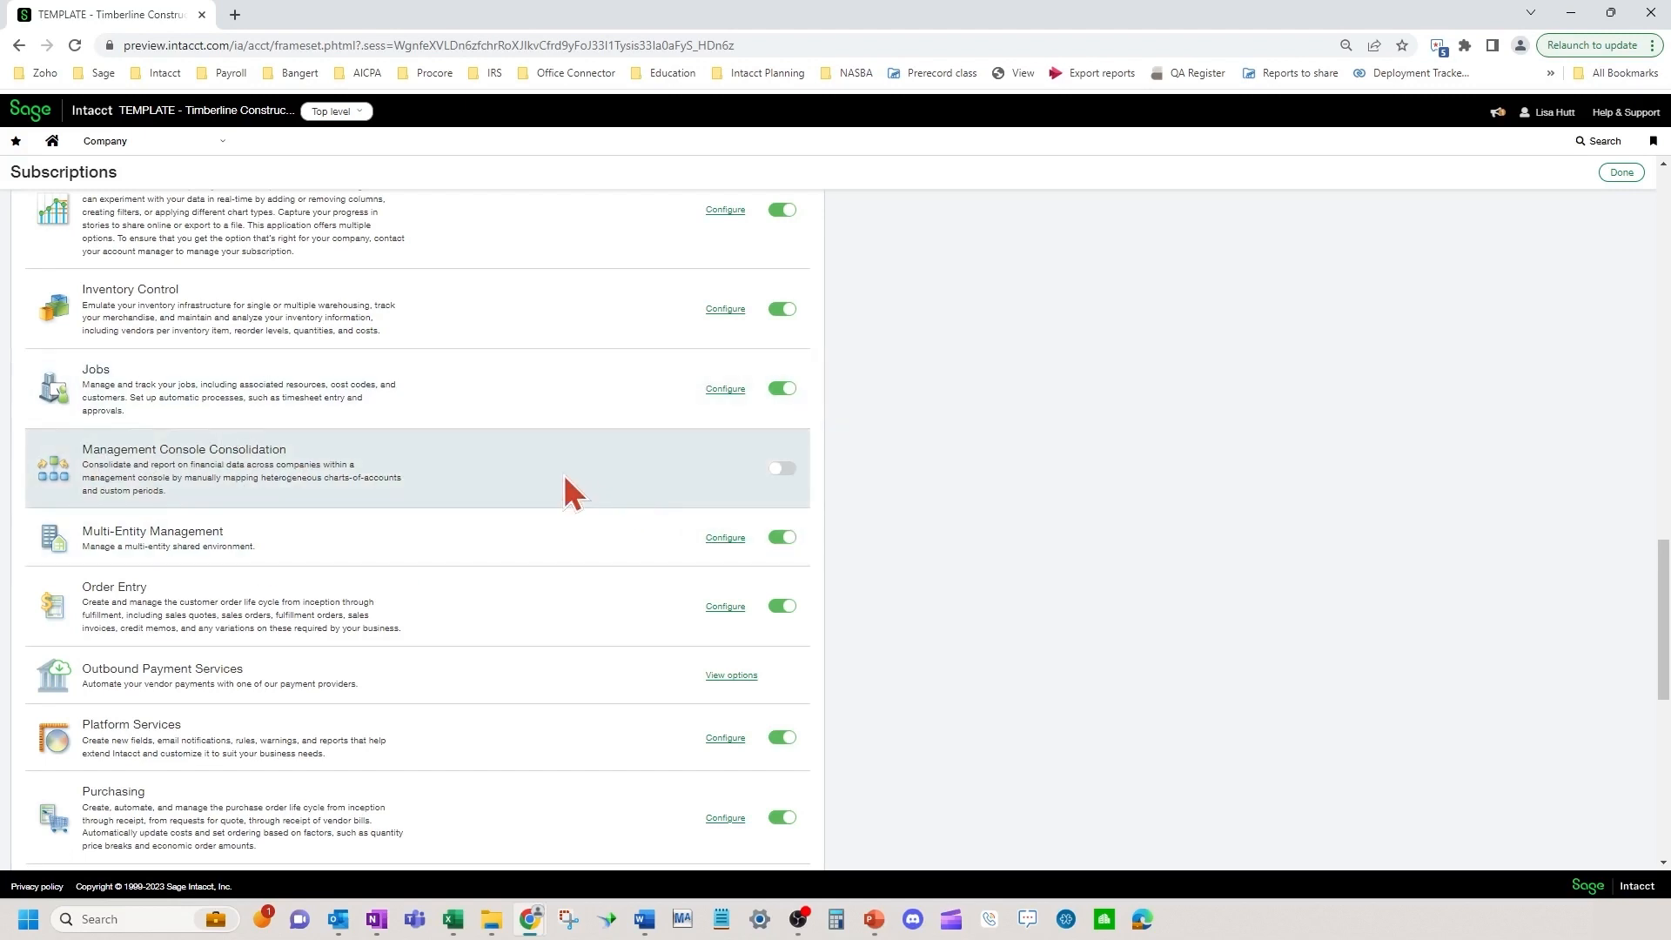
pyautogui.scroll(5, 562, 471)
pyautogui.scroll(6, 383, 609)
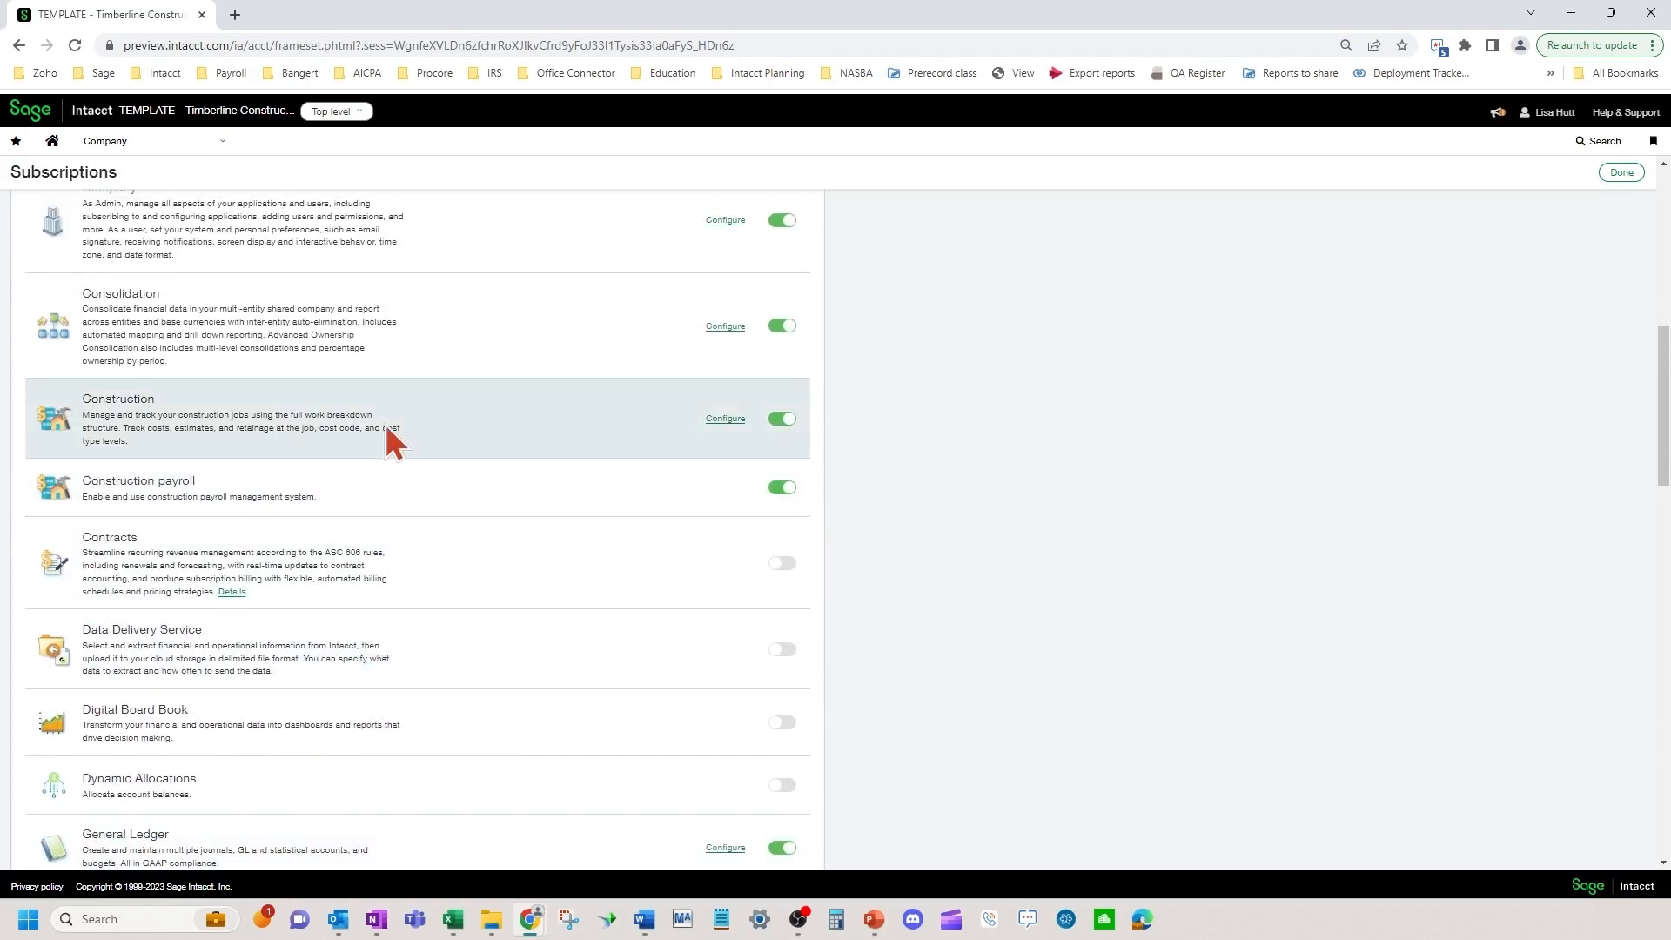
# Step: Open the Consolidation configuration and compare the Domestic Consolidation and Advanced Ownership Consolidation subscriptions, leaving Advanced Ownership Consolidation selected
pyautogui.click(737, 327)
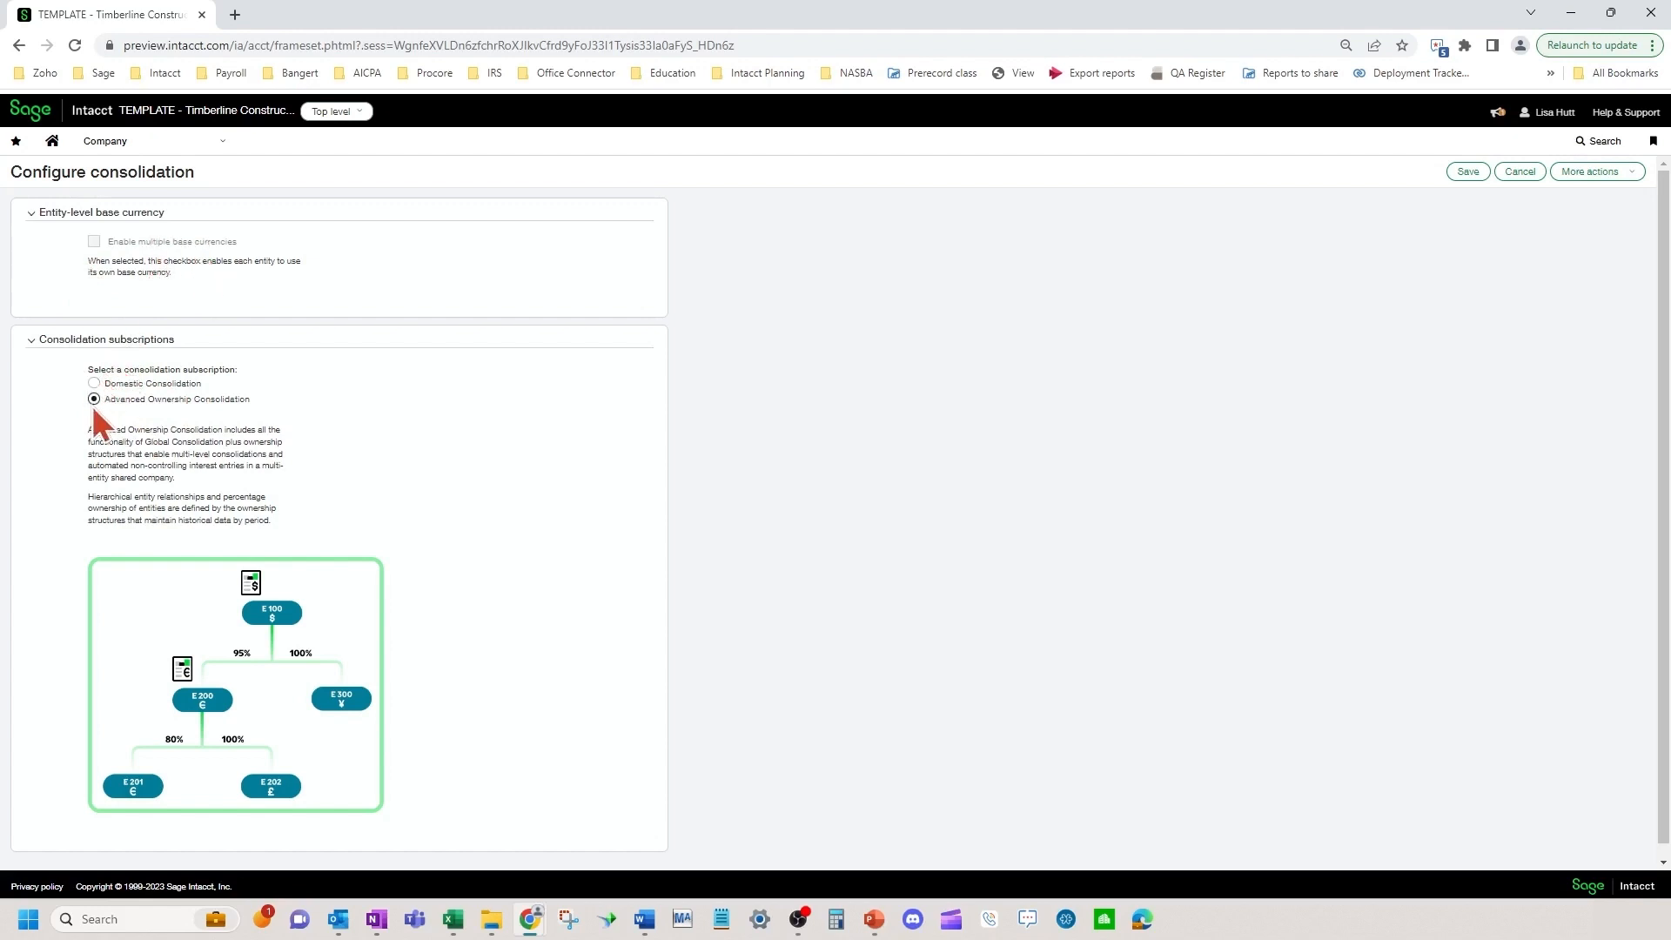
pyautogui.scroll(-1, 435, 535)
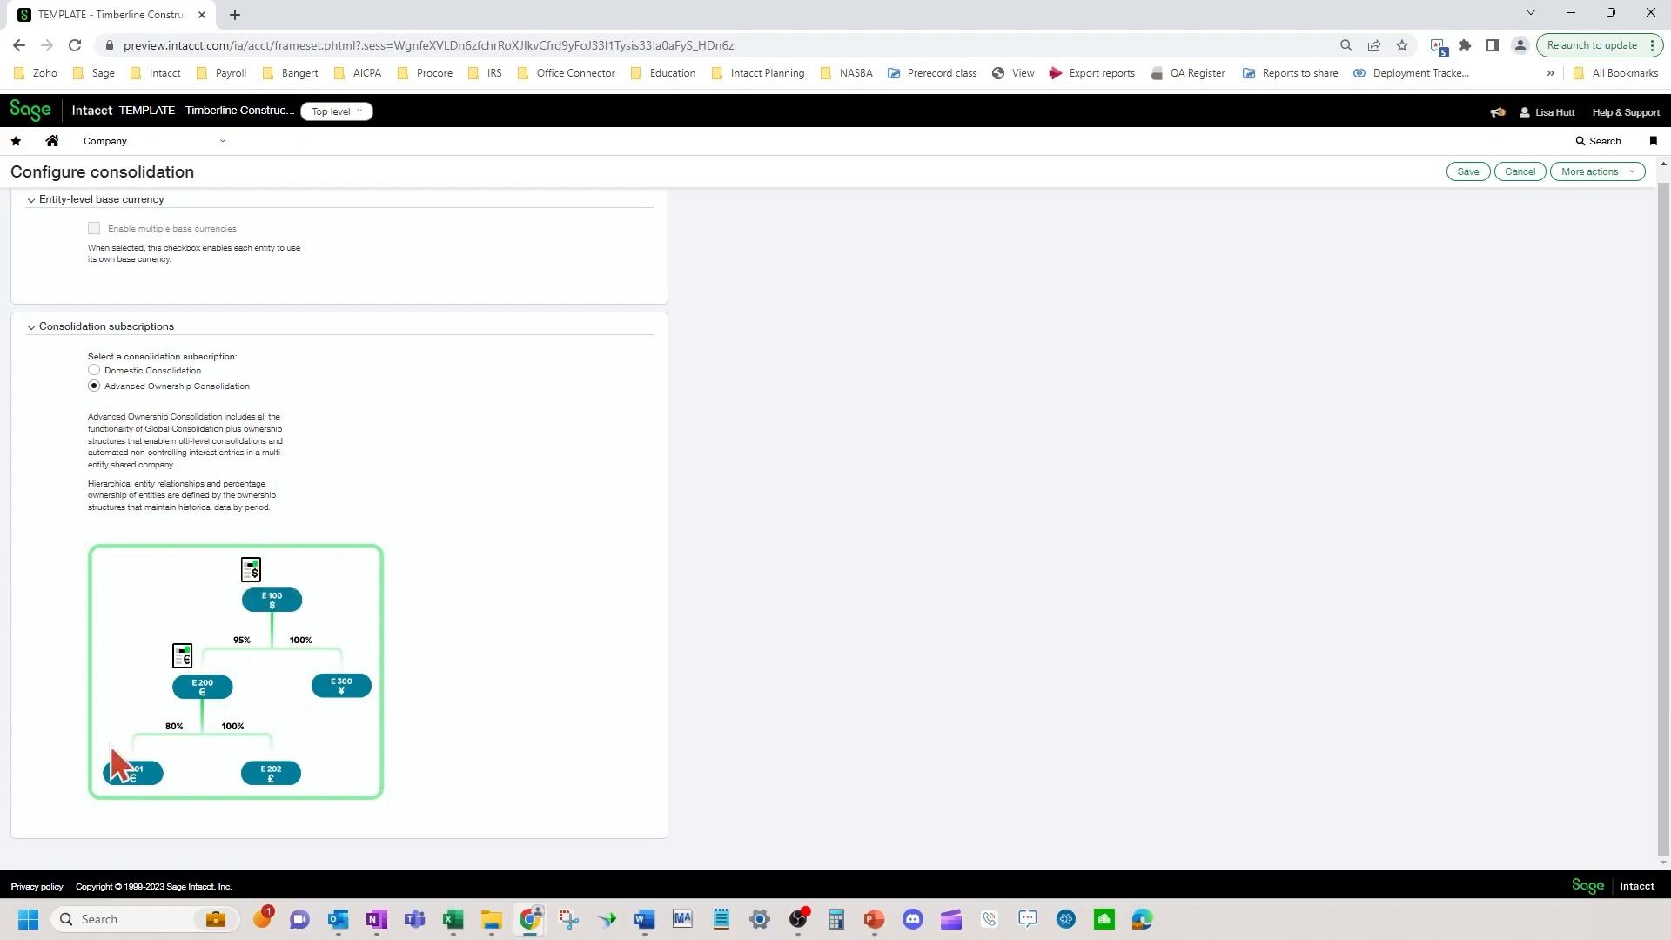
pyautogui.click(93, 370)
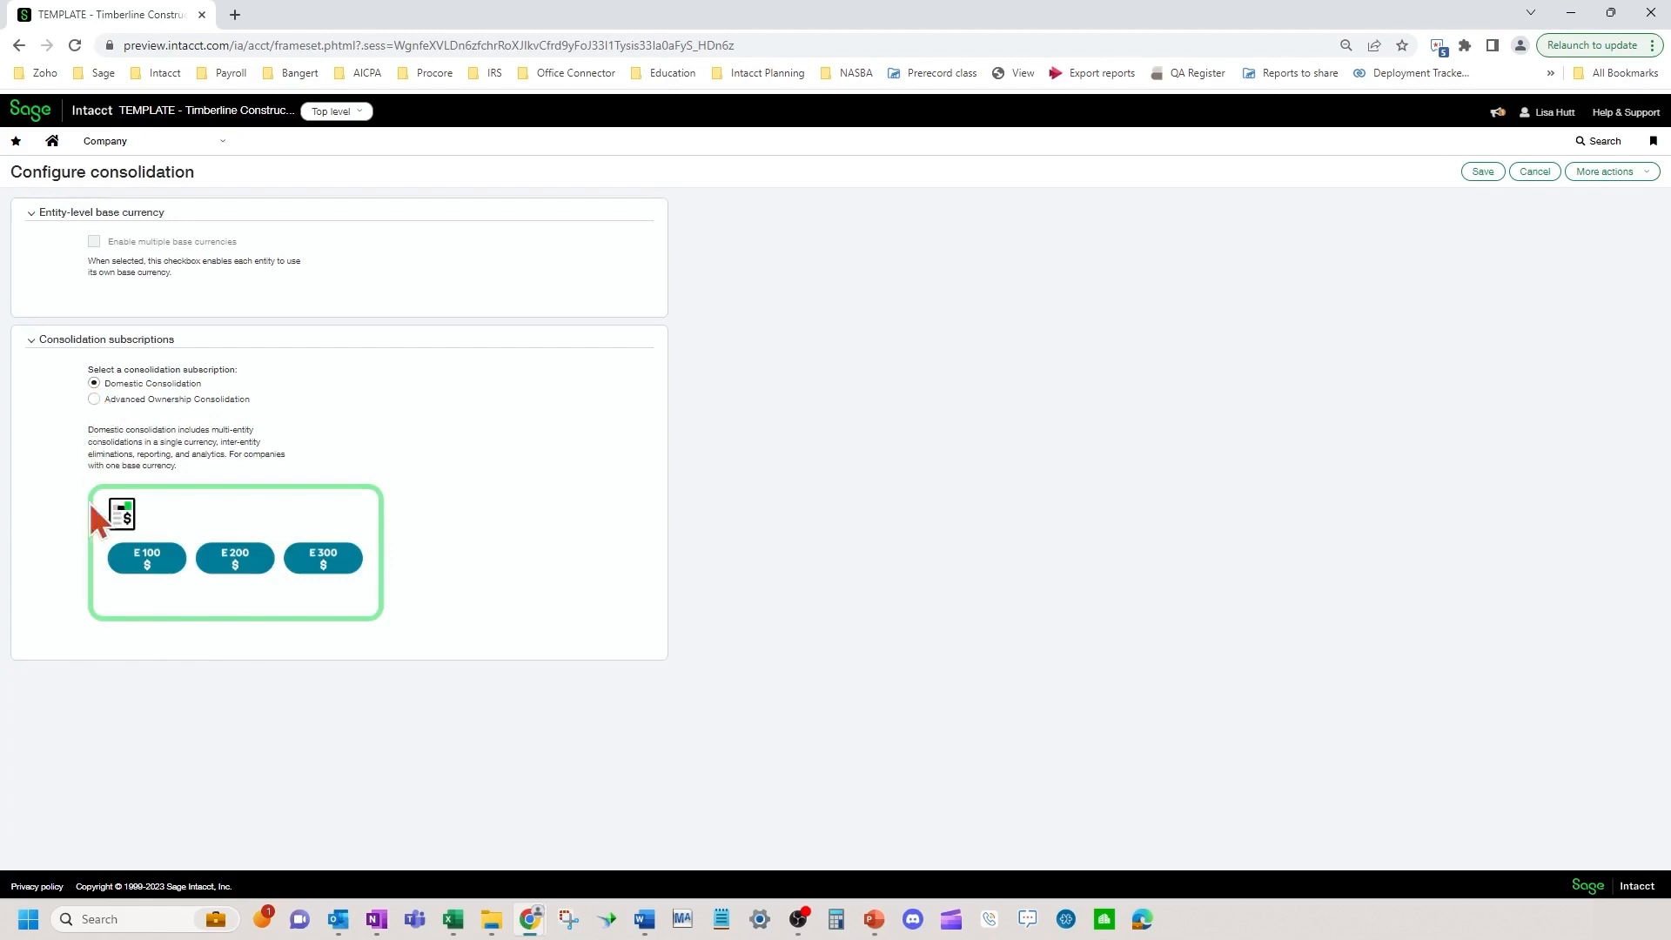
pyautogui.click(94, 399)
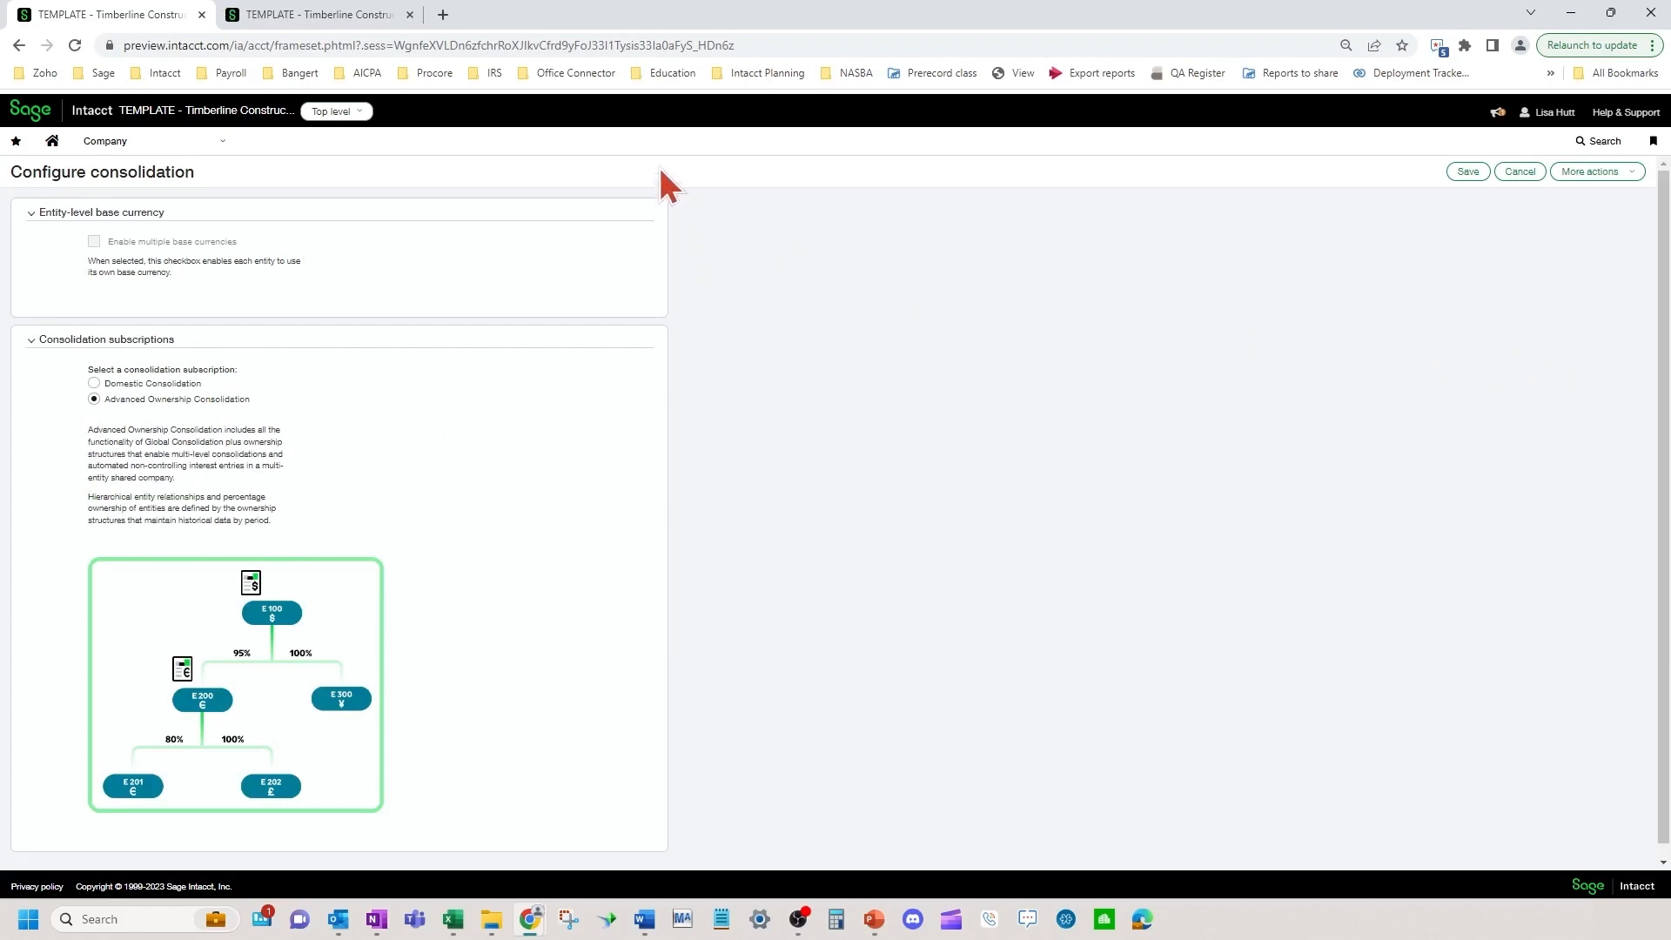
# Step: Switch to the ownership structure browser tab and show the Consolidation organization view
pyautogui.click(327, 17)
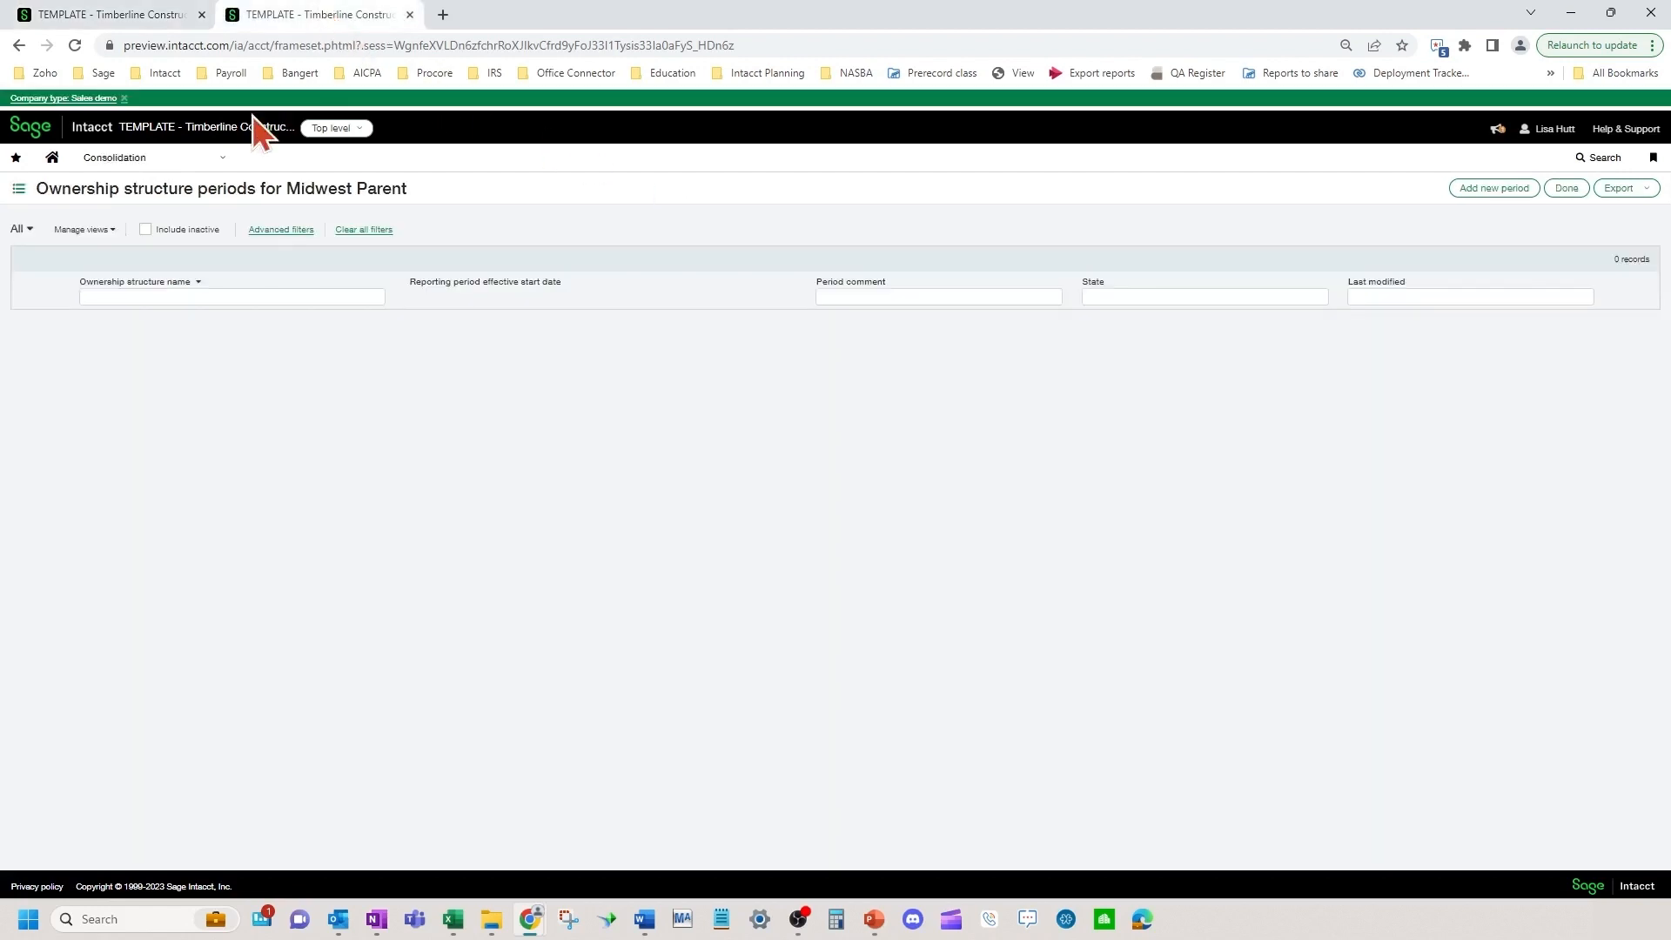
pyautogui.click(178, 157)
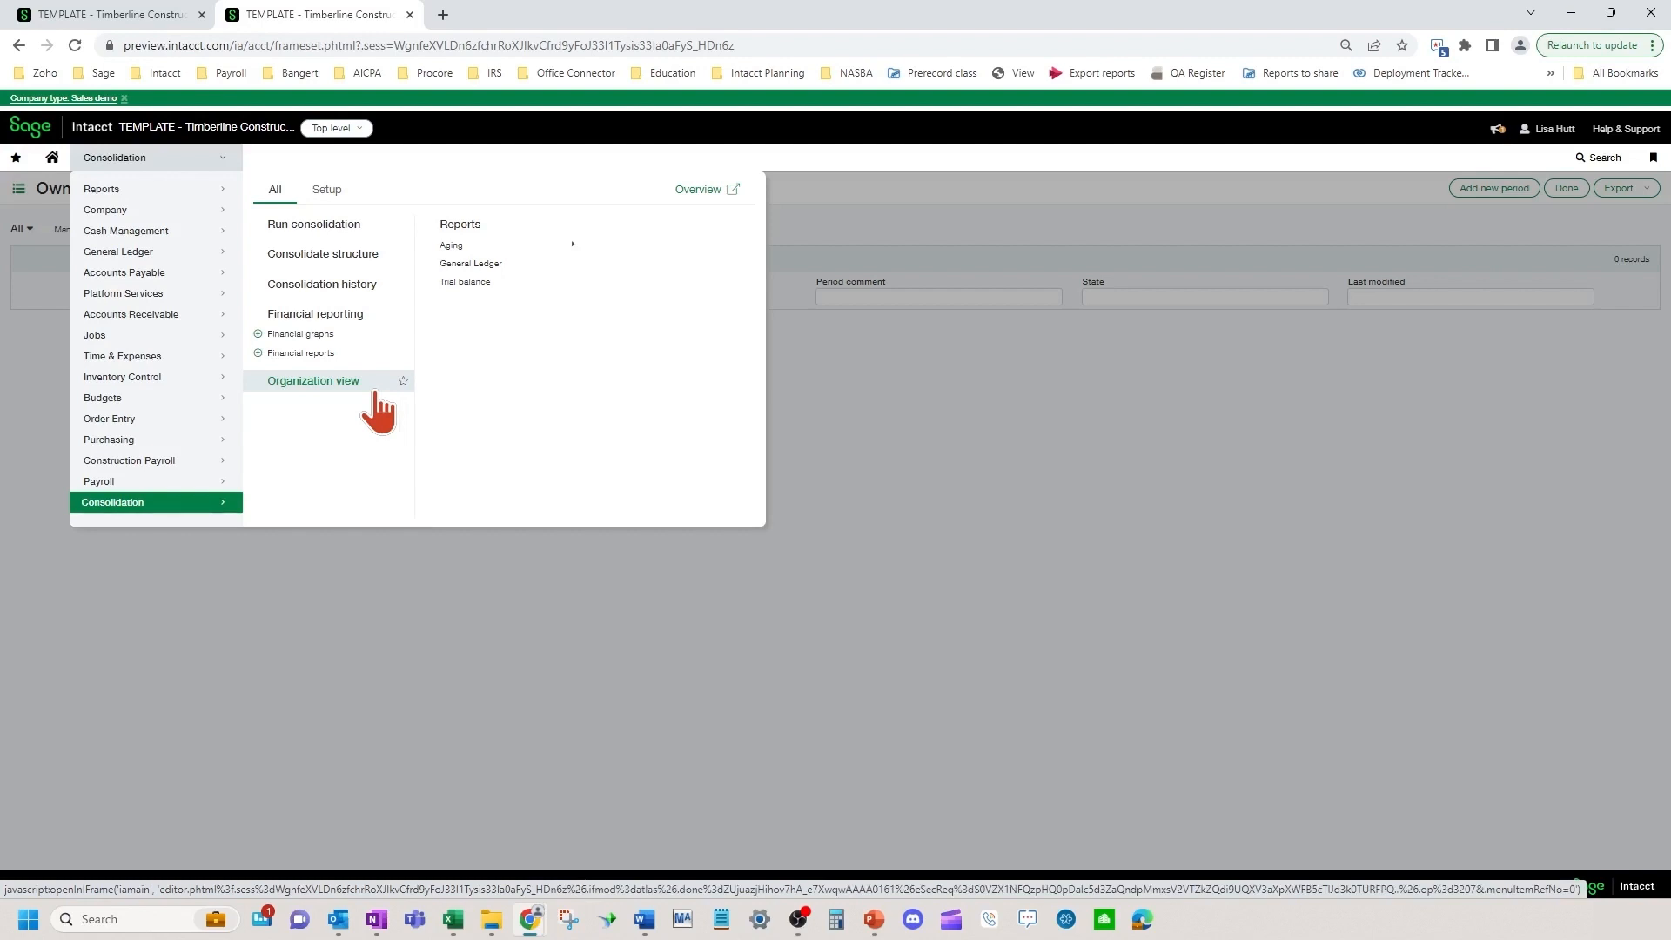
pyautogui.click(342, 383)
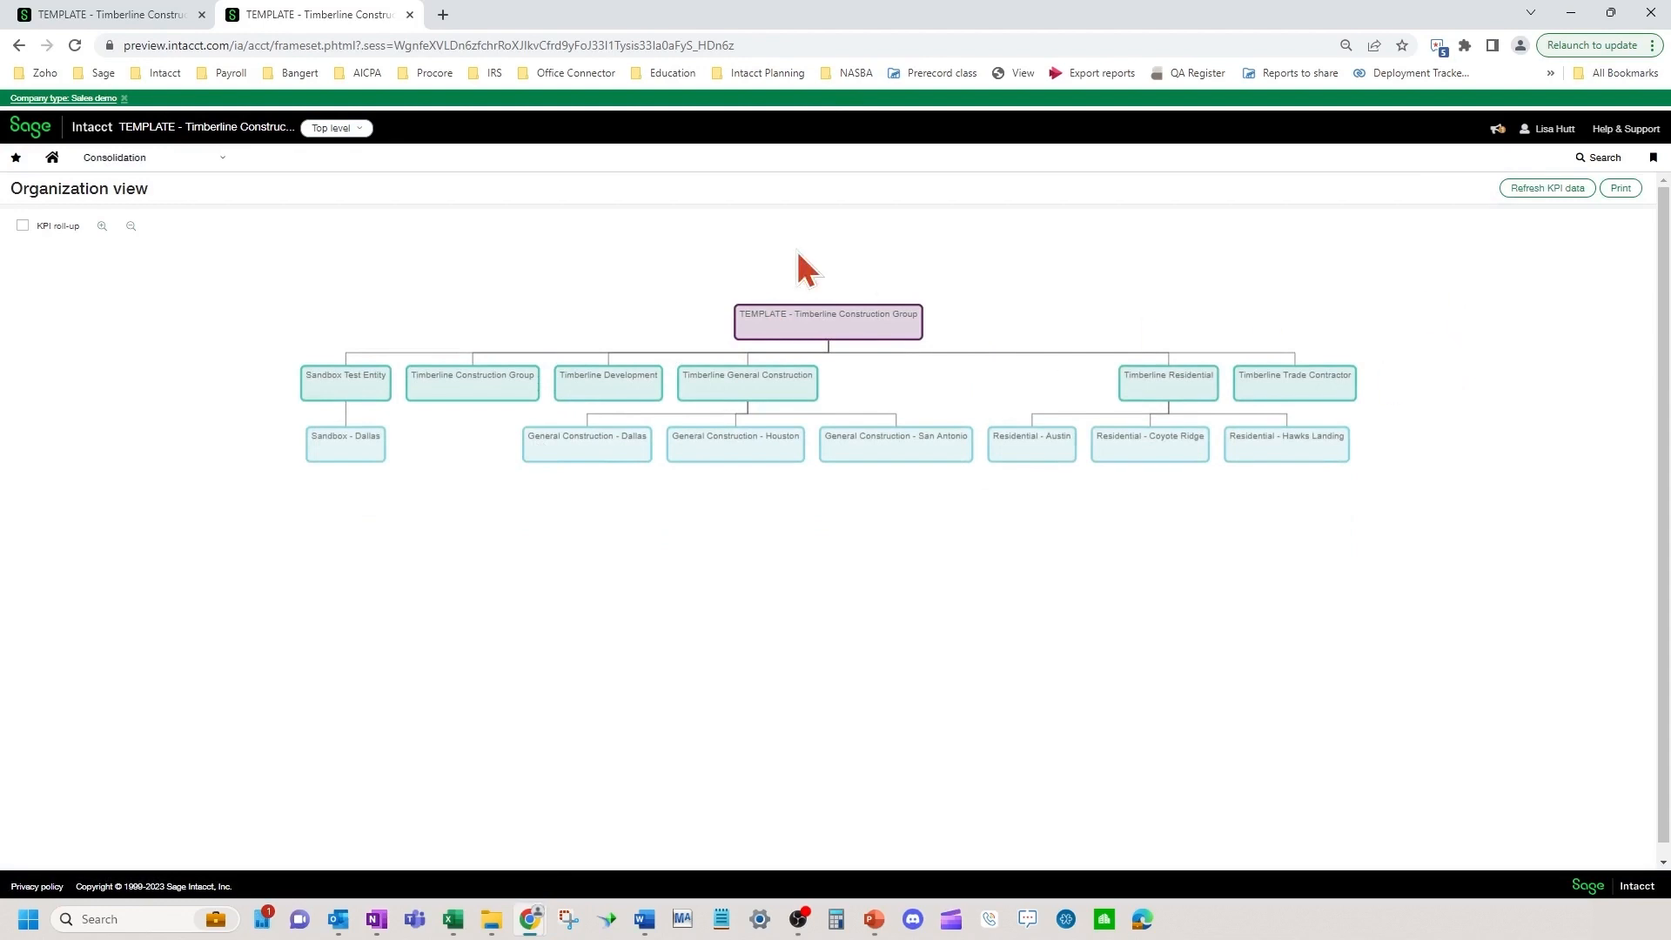
# Step: Open the list of ownership structures from the Consolidation setup
pyautogui.click(125, 158)
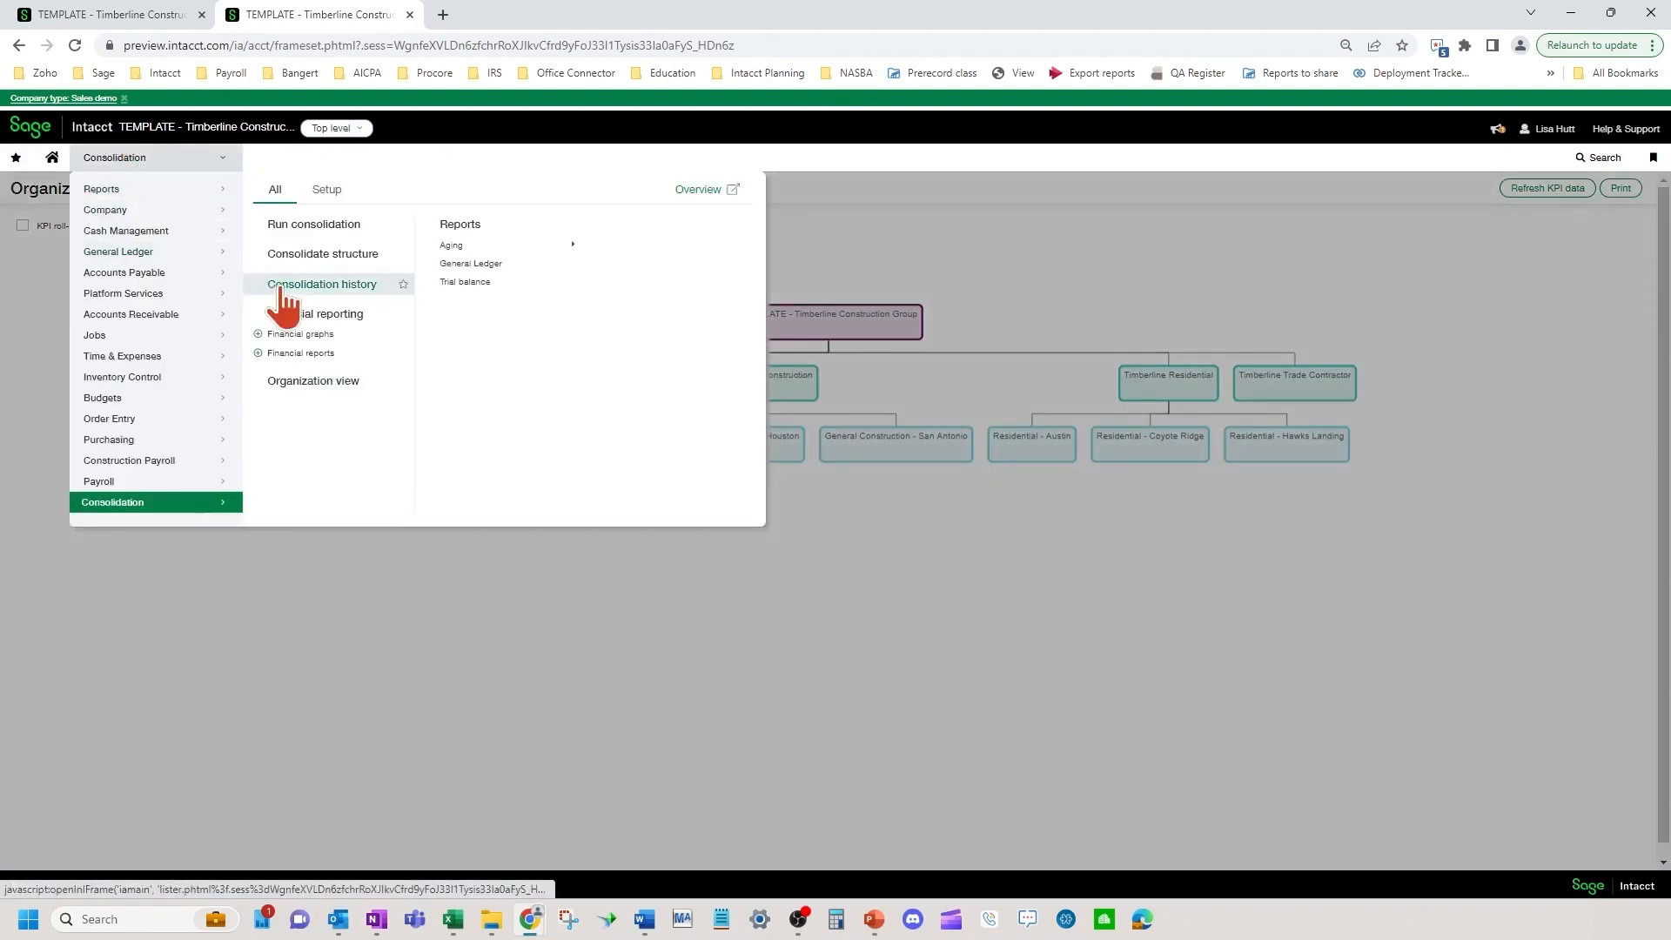
pyautogui.click(313, 191)
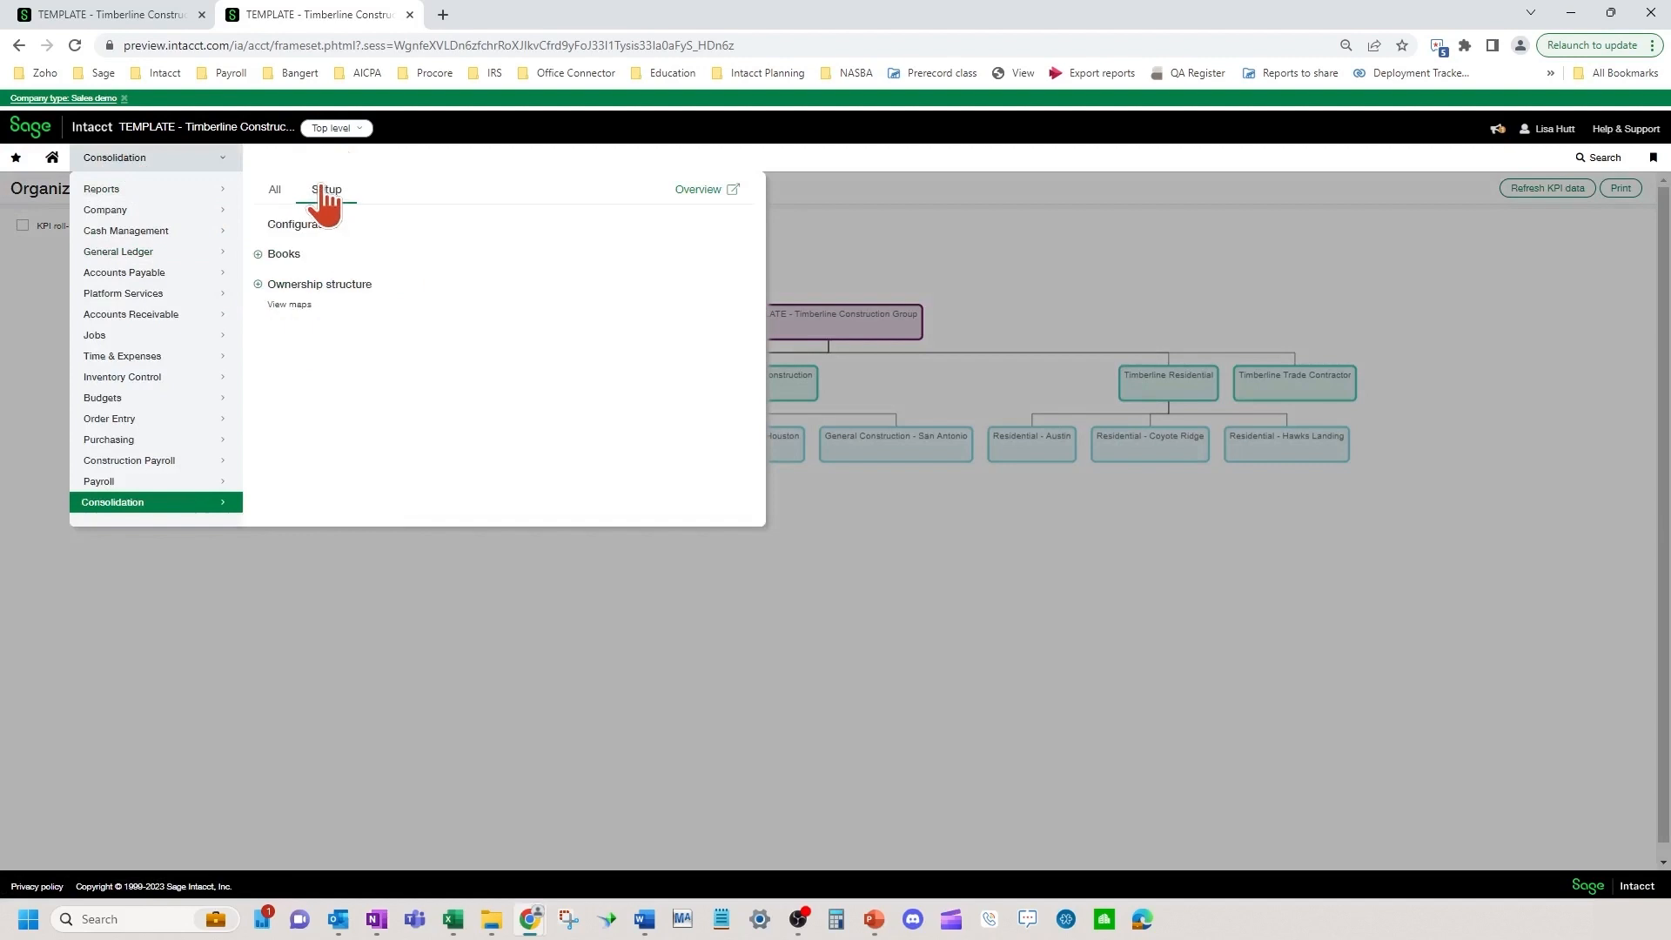
pyautogui.click(324, 286)
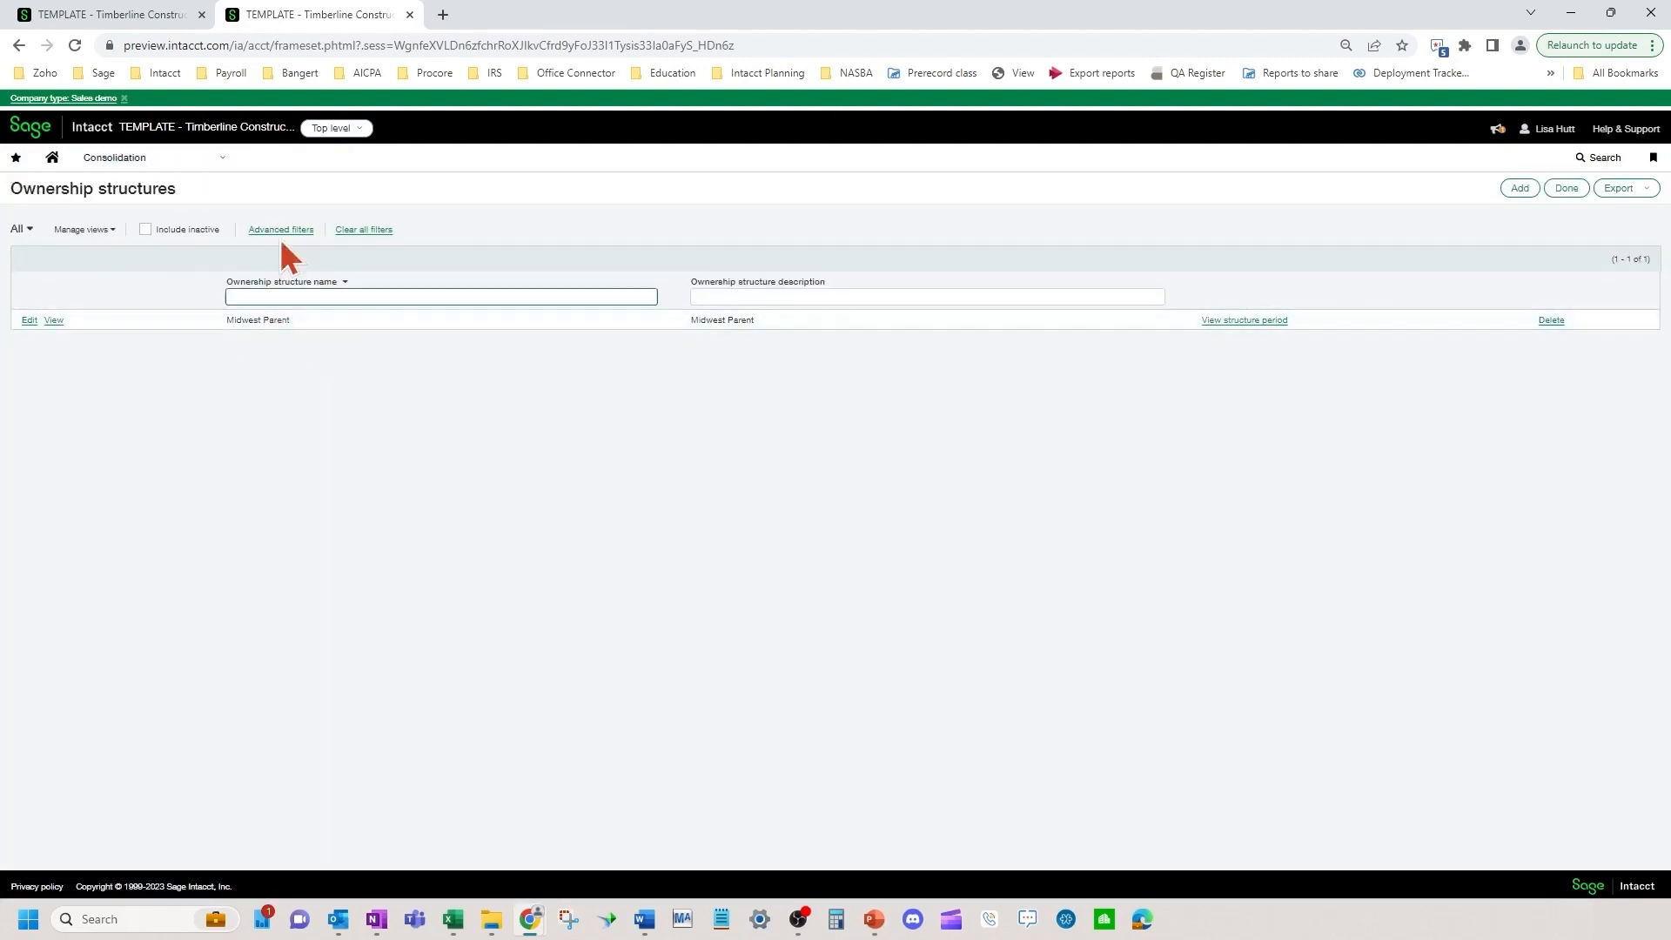
# Step: Check the company's list of entities and the settings of the Midwest Parent ownership structure without changing them
pyautogui.click(359, 131)
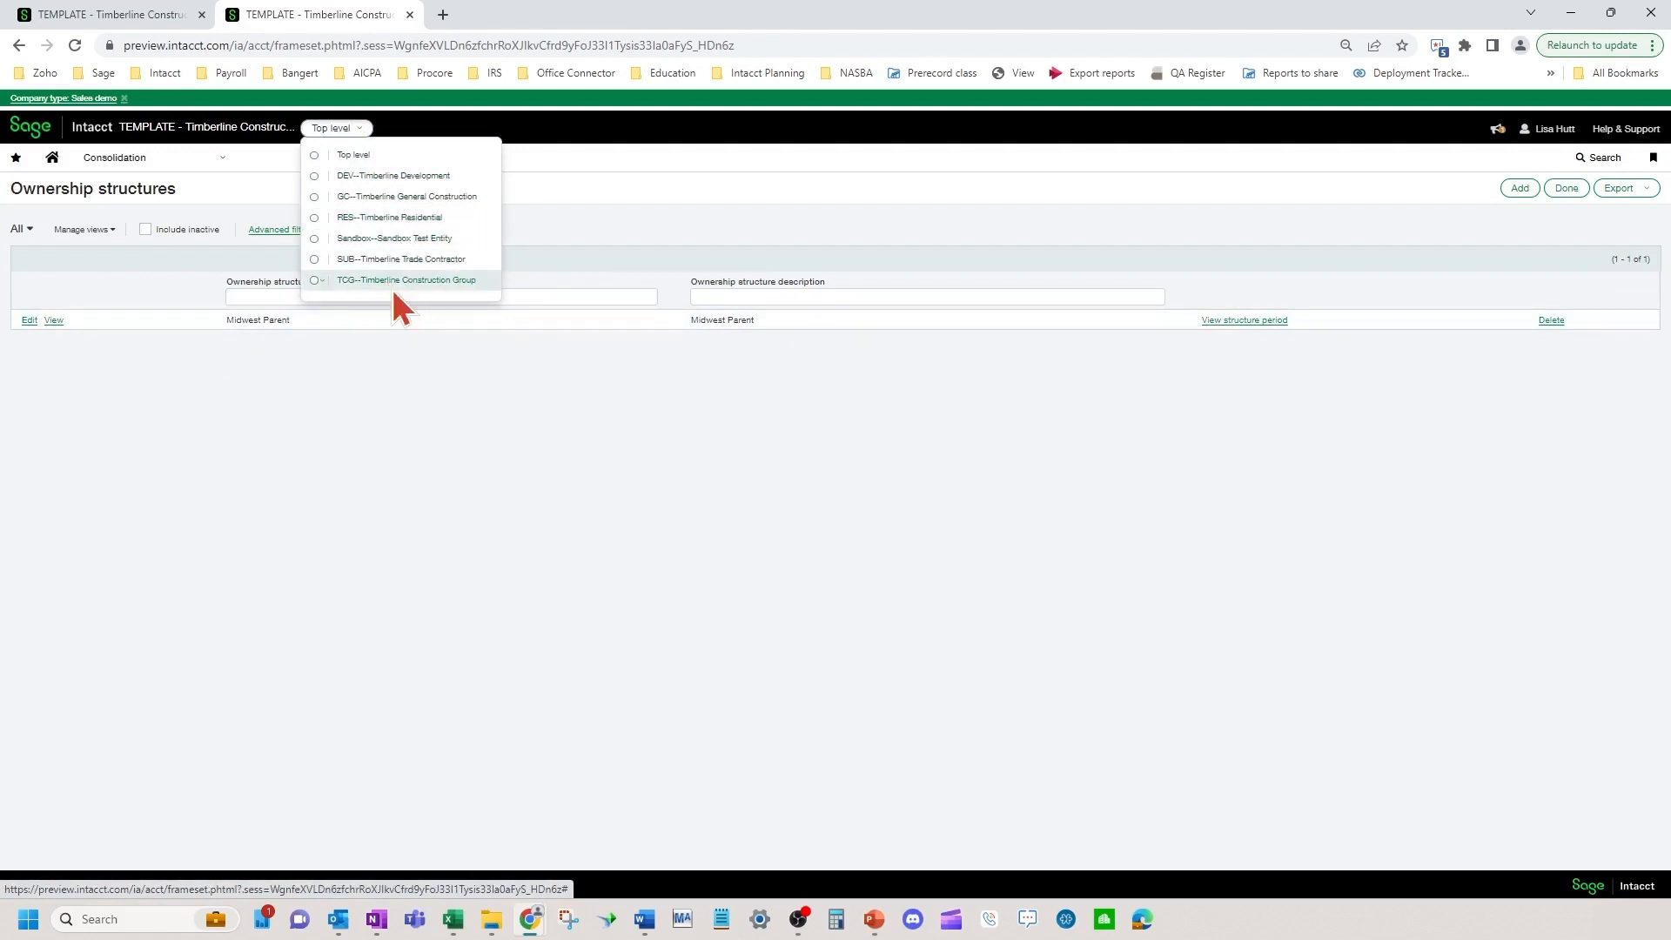
pyautogui.click(273, 386)
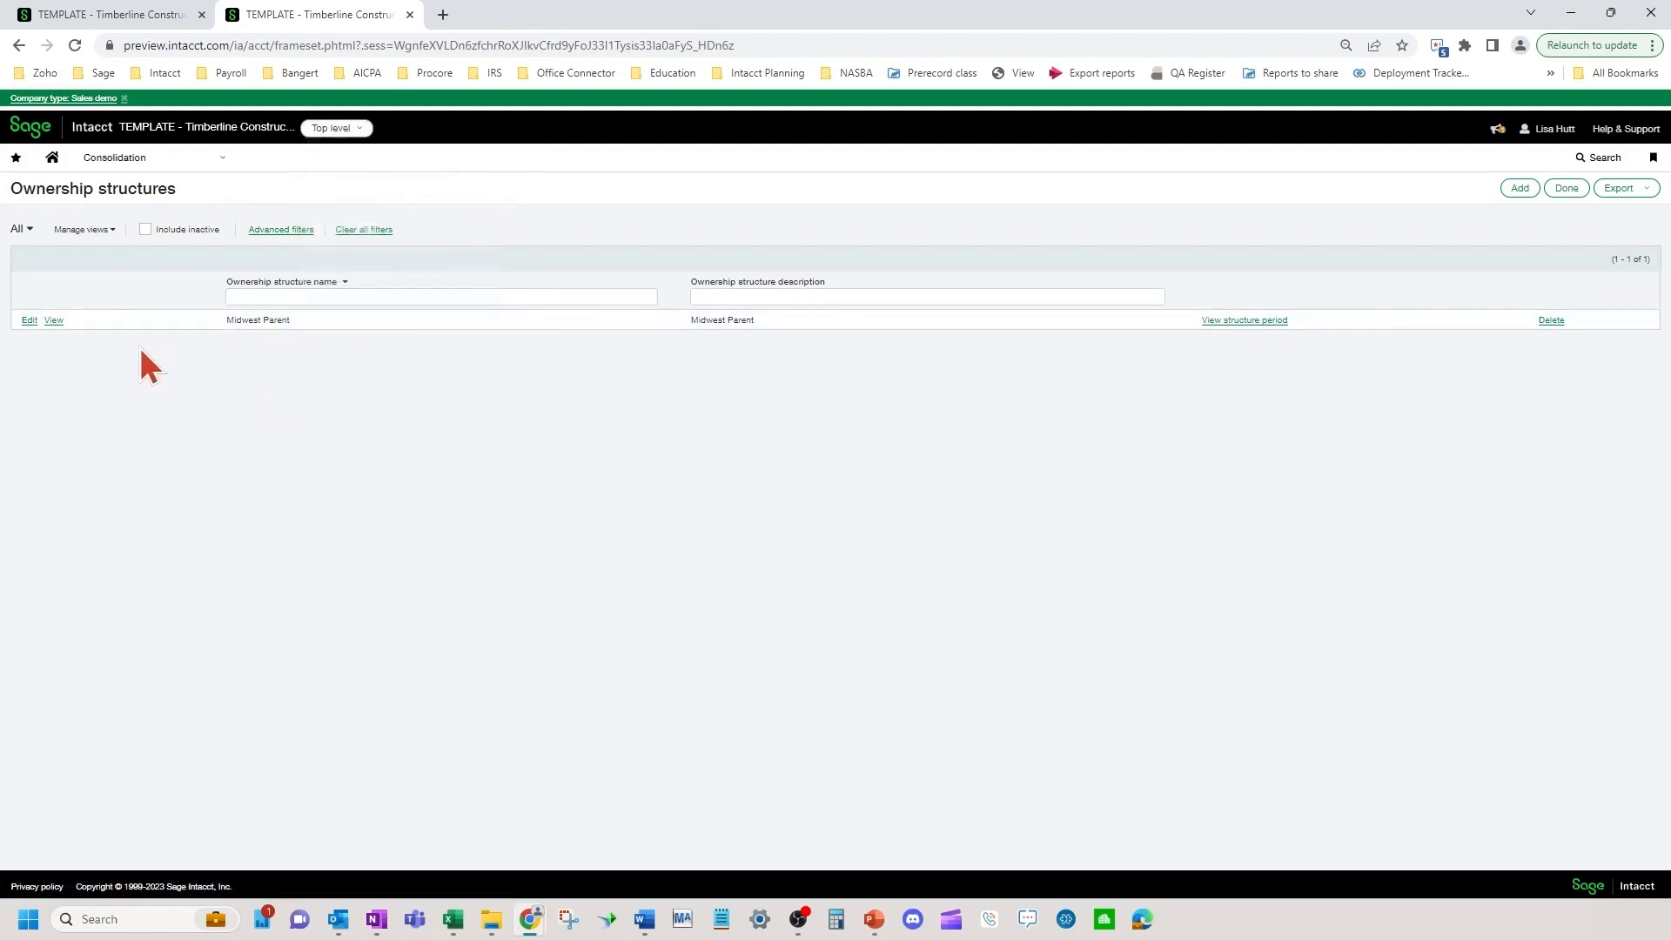
pyautogui.click(29, 320)
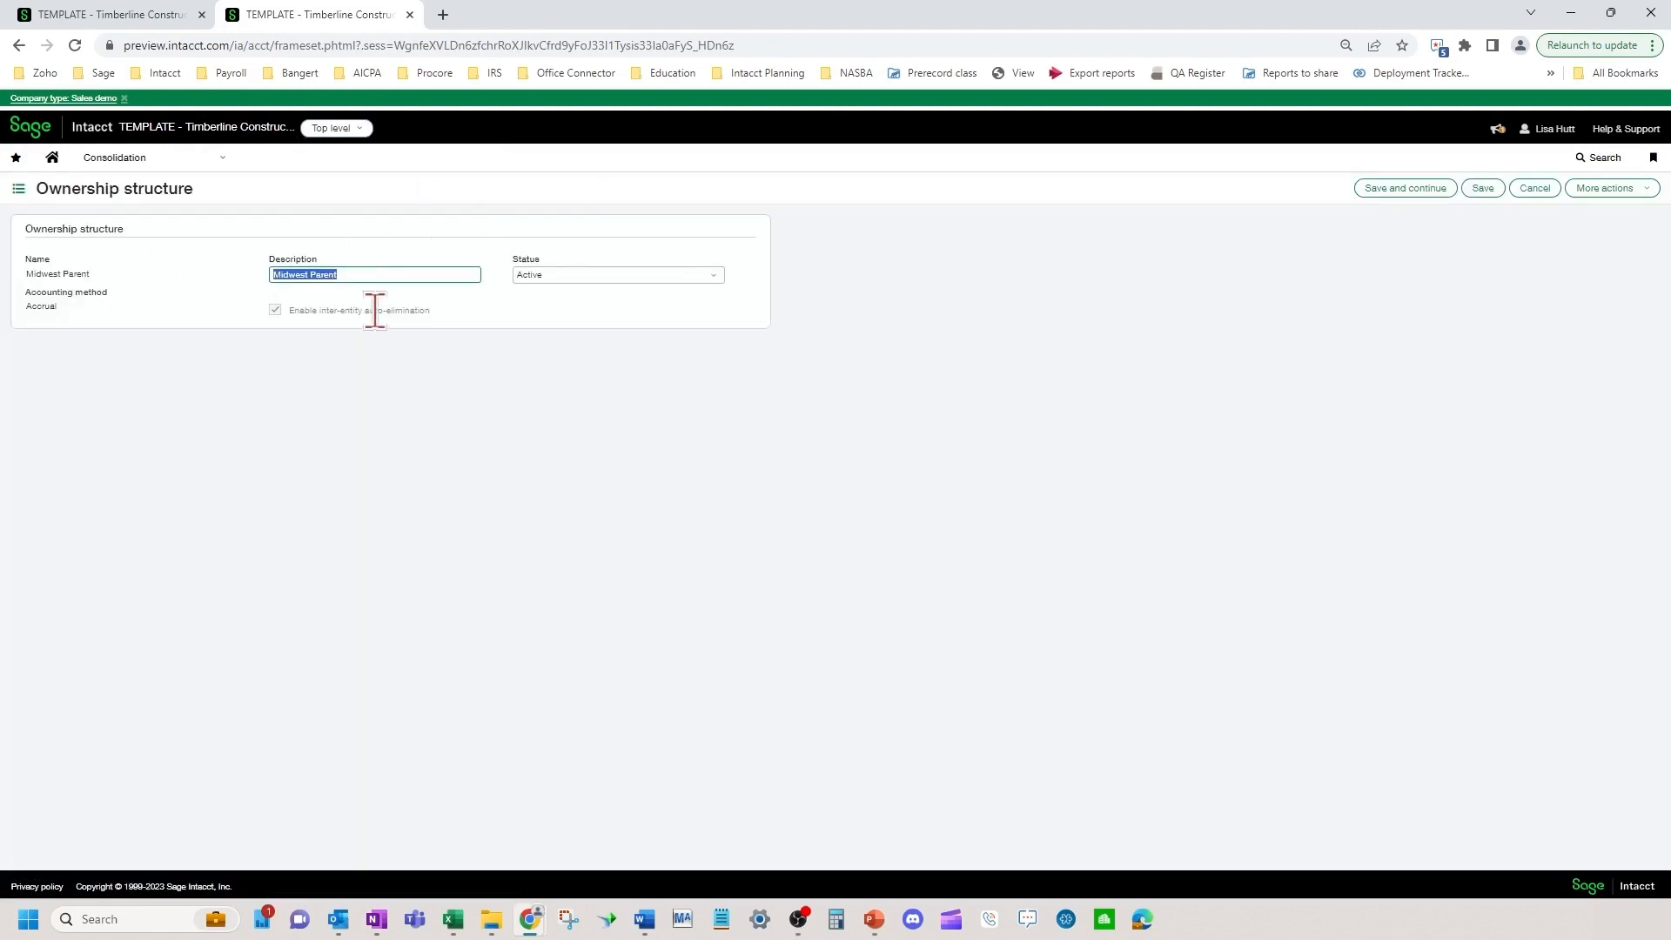
pyautogui.click(1533, 189)
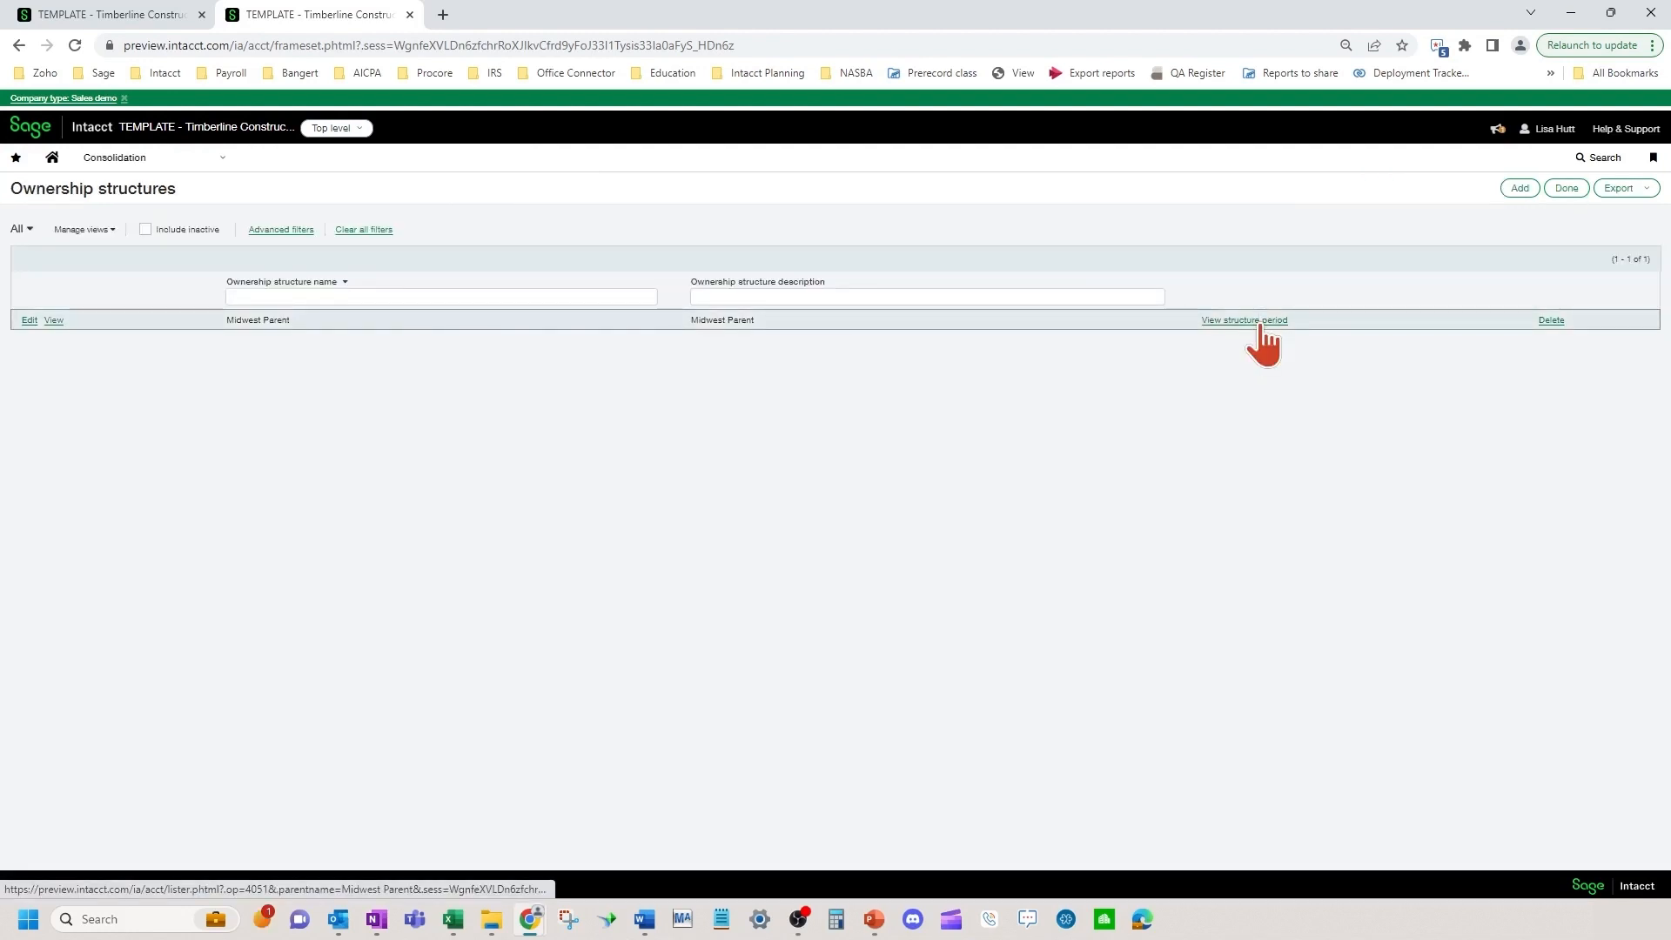
# Step: Start a new structure period for Midwest Parent with the reporting period effective start date Aug 2022
pyautogui.click(1259, 324)
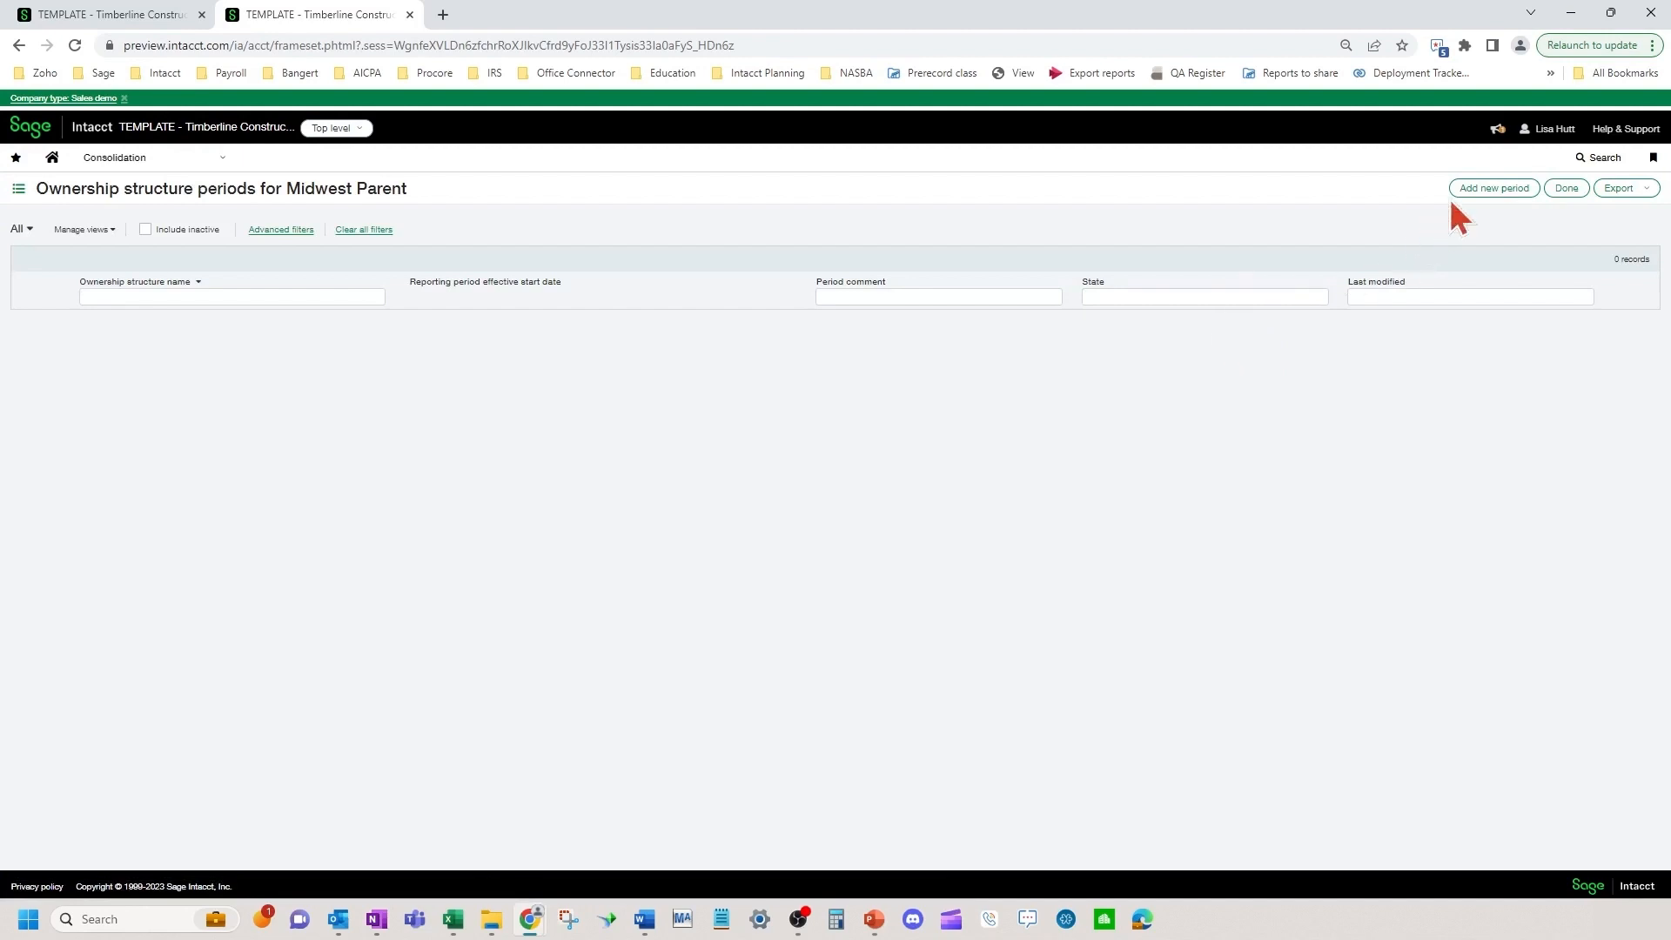
pyautogui.click(1493, 189)
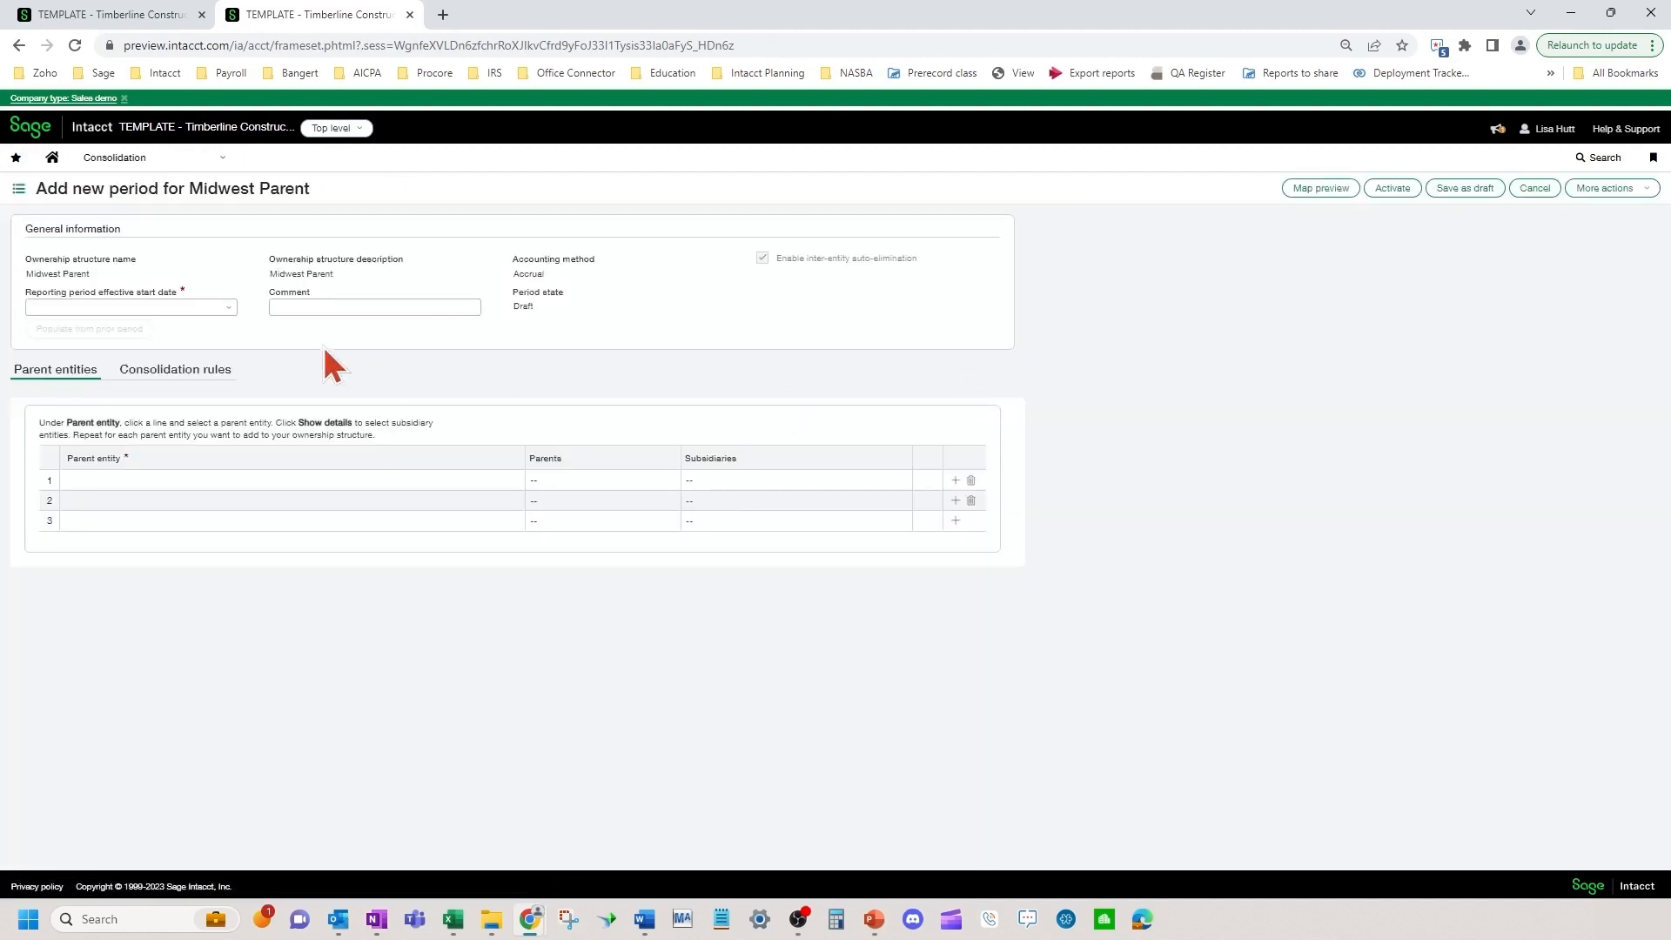
pyautogui.click(228, 307)
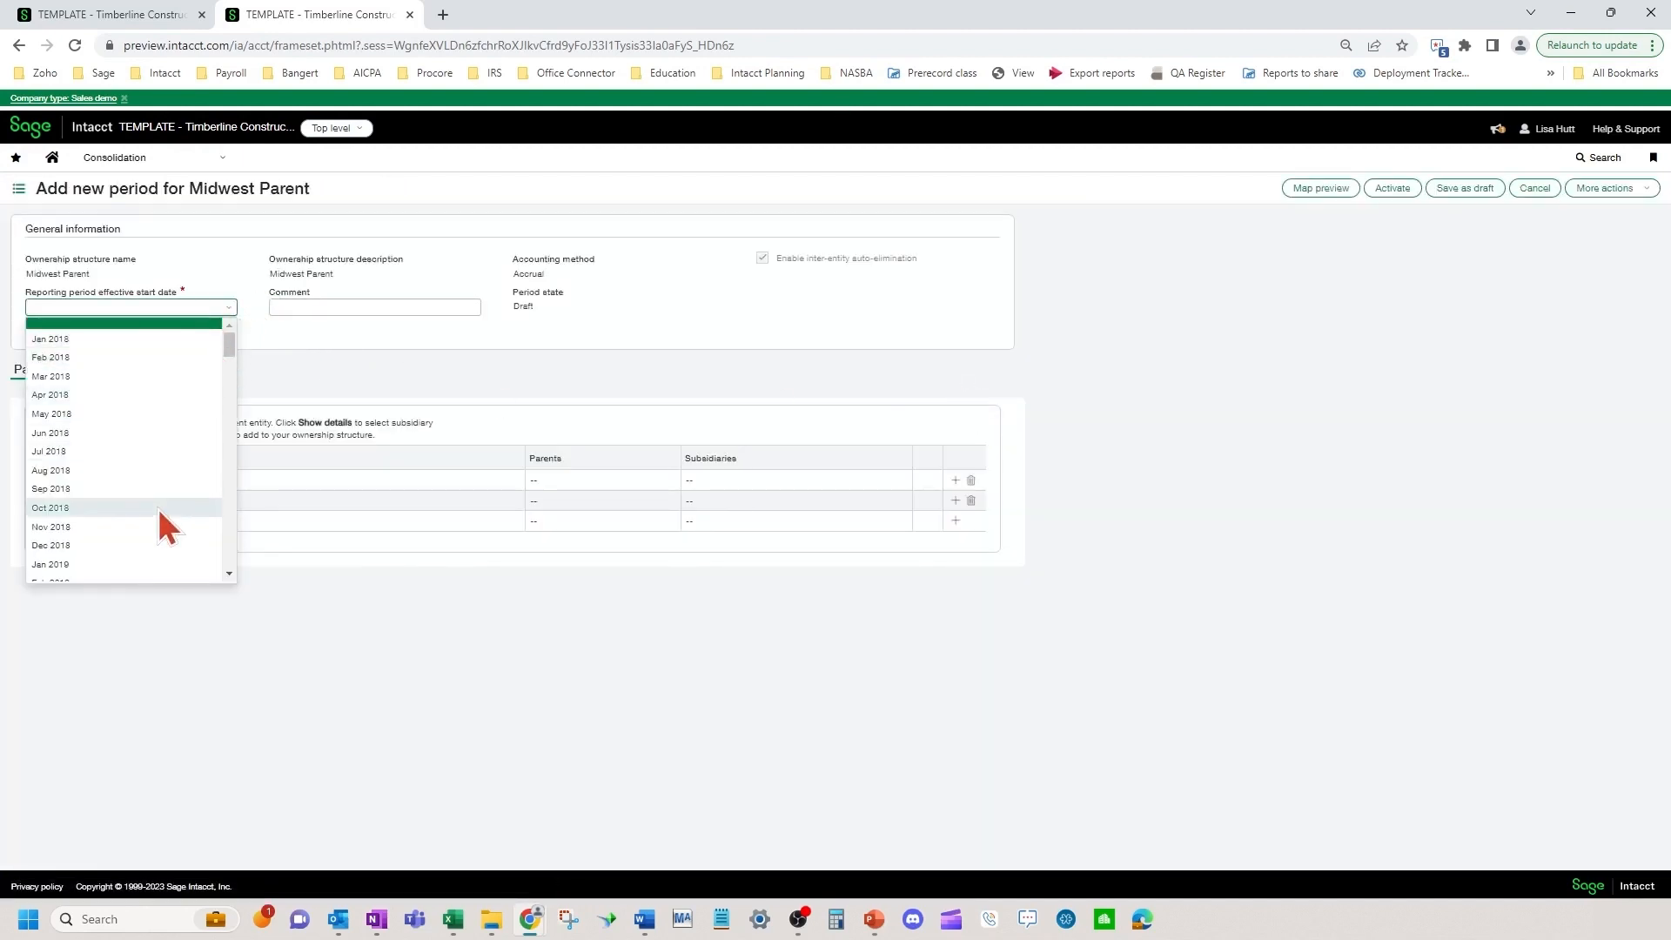
pyautogui.scroll(-10, 155, 509)
pyautogui.click(122, 496)
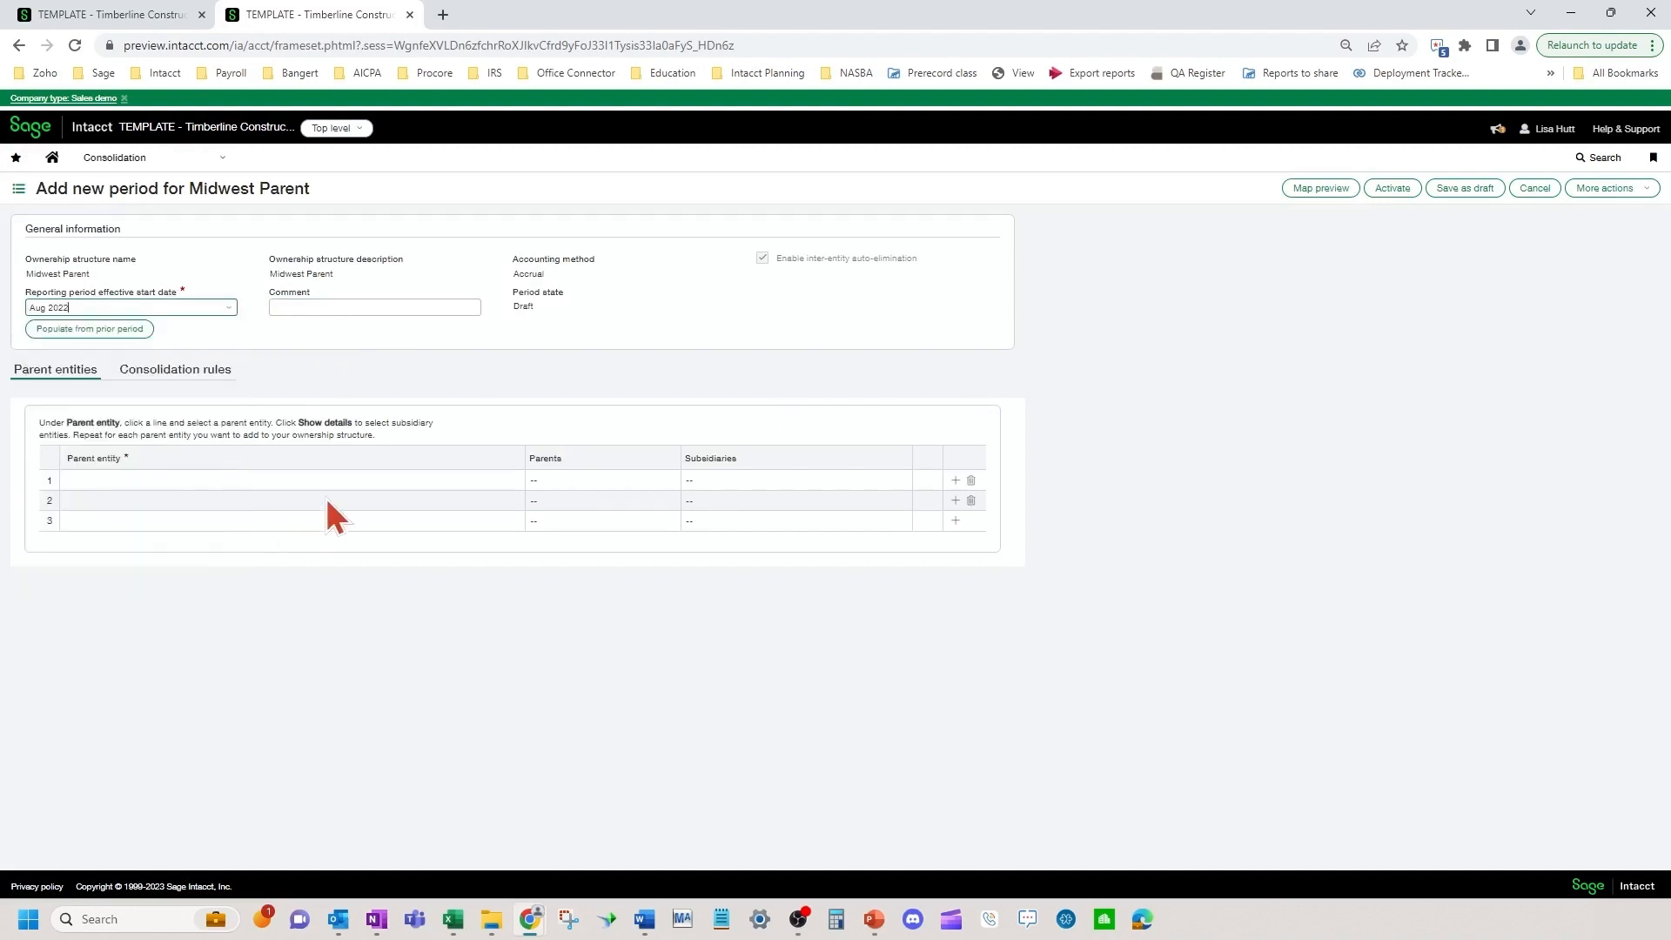
# Step: Select TCG--Timberline Construction Group as the first parent entity of the new period
pyautogui.click(335, 480)
pyautogui.click(167, 481)
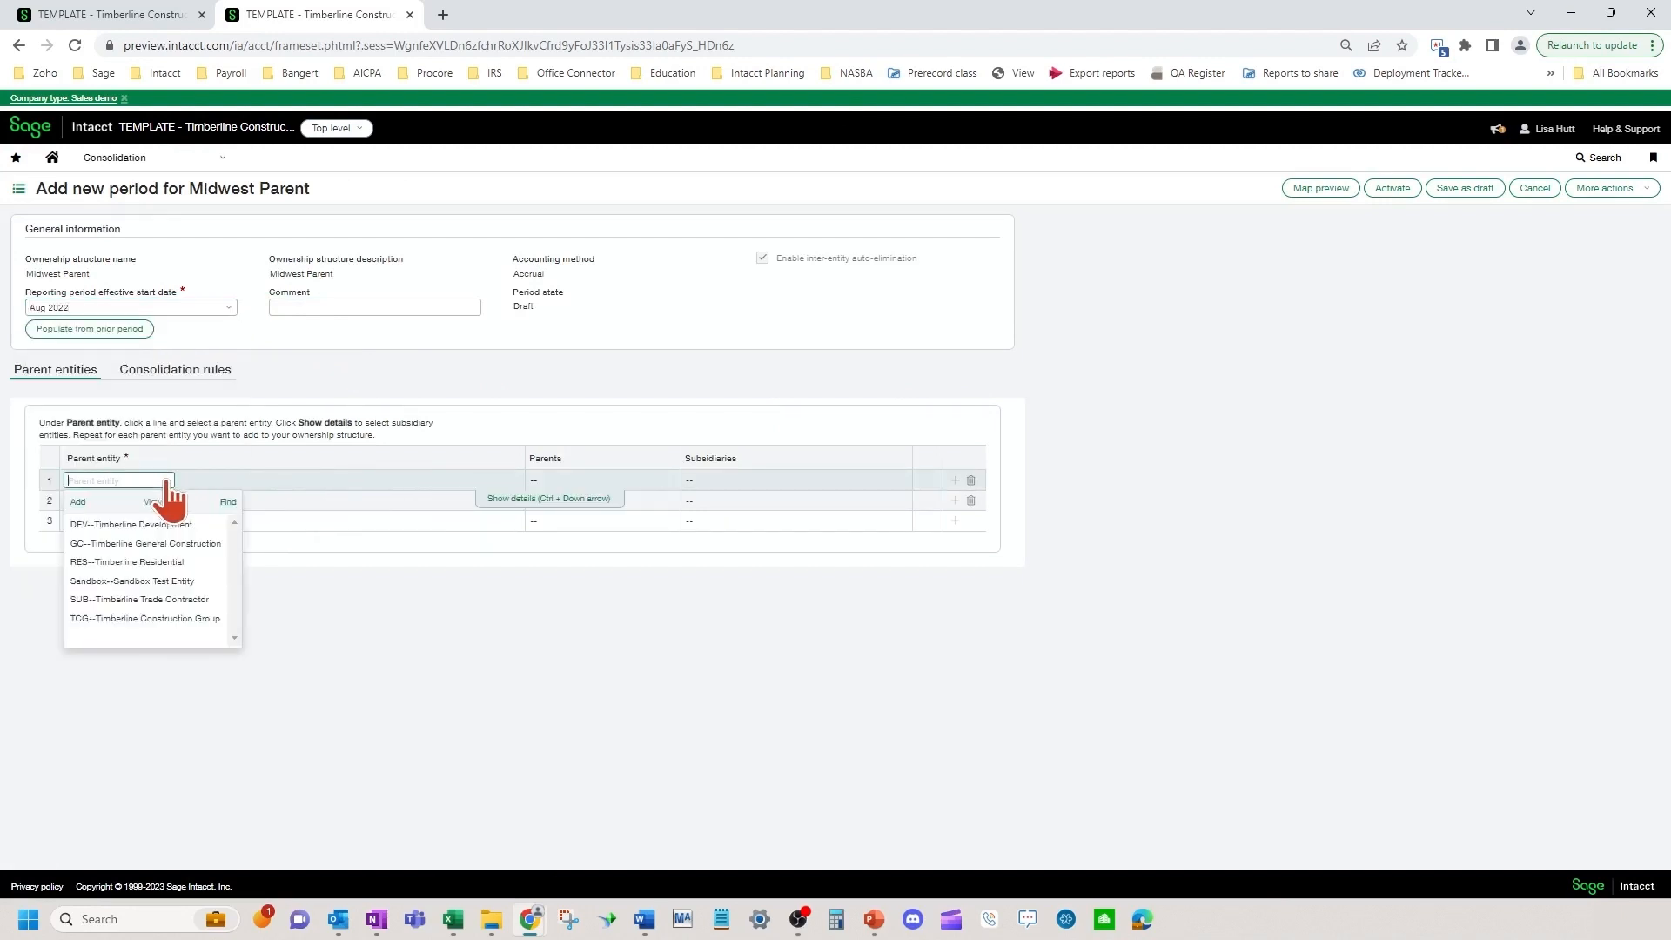
pyautogui.click(193, 619)
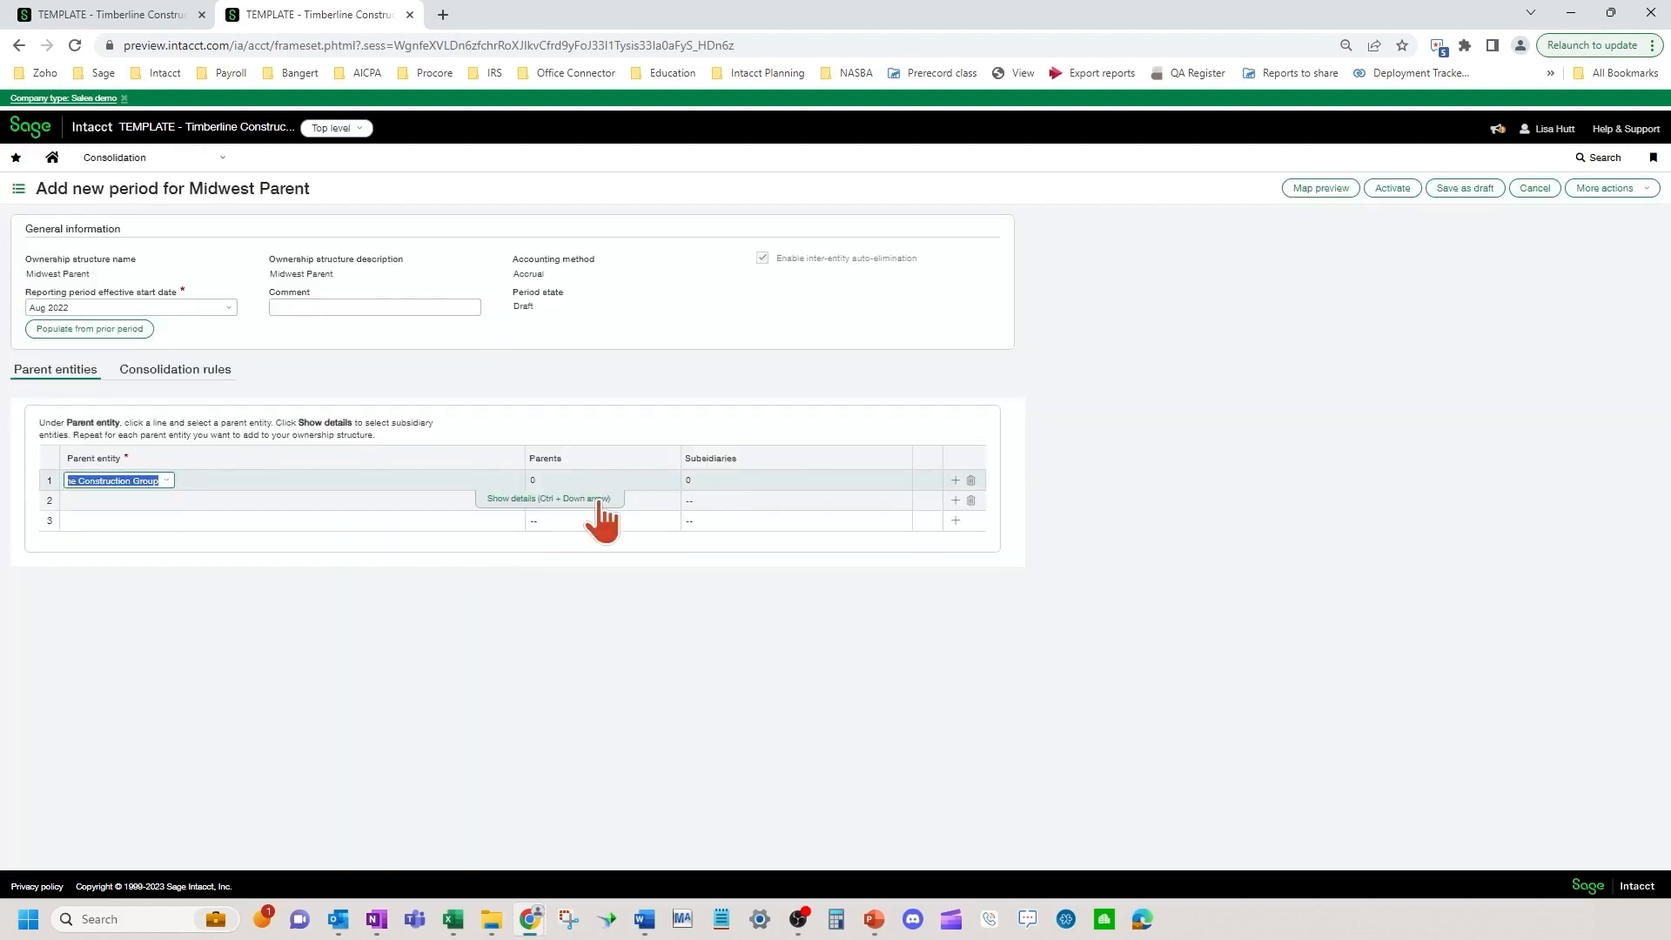
# Step: Add DEV--Timberline Development and GC--Timberline General Construction as subsidiary entities of the TCG parent
pyautogui.click(514, 503)
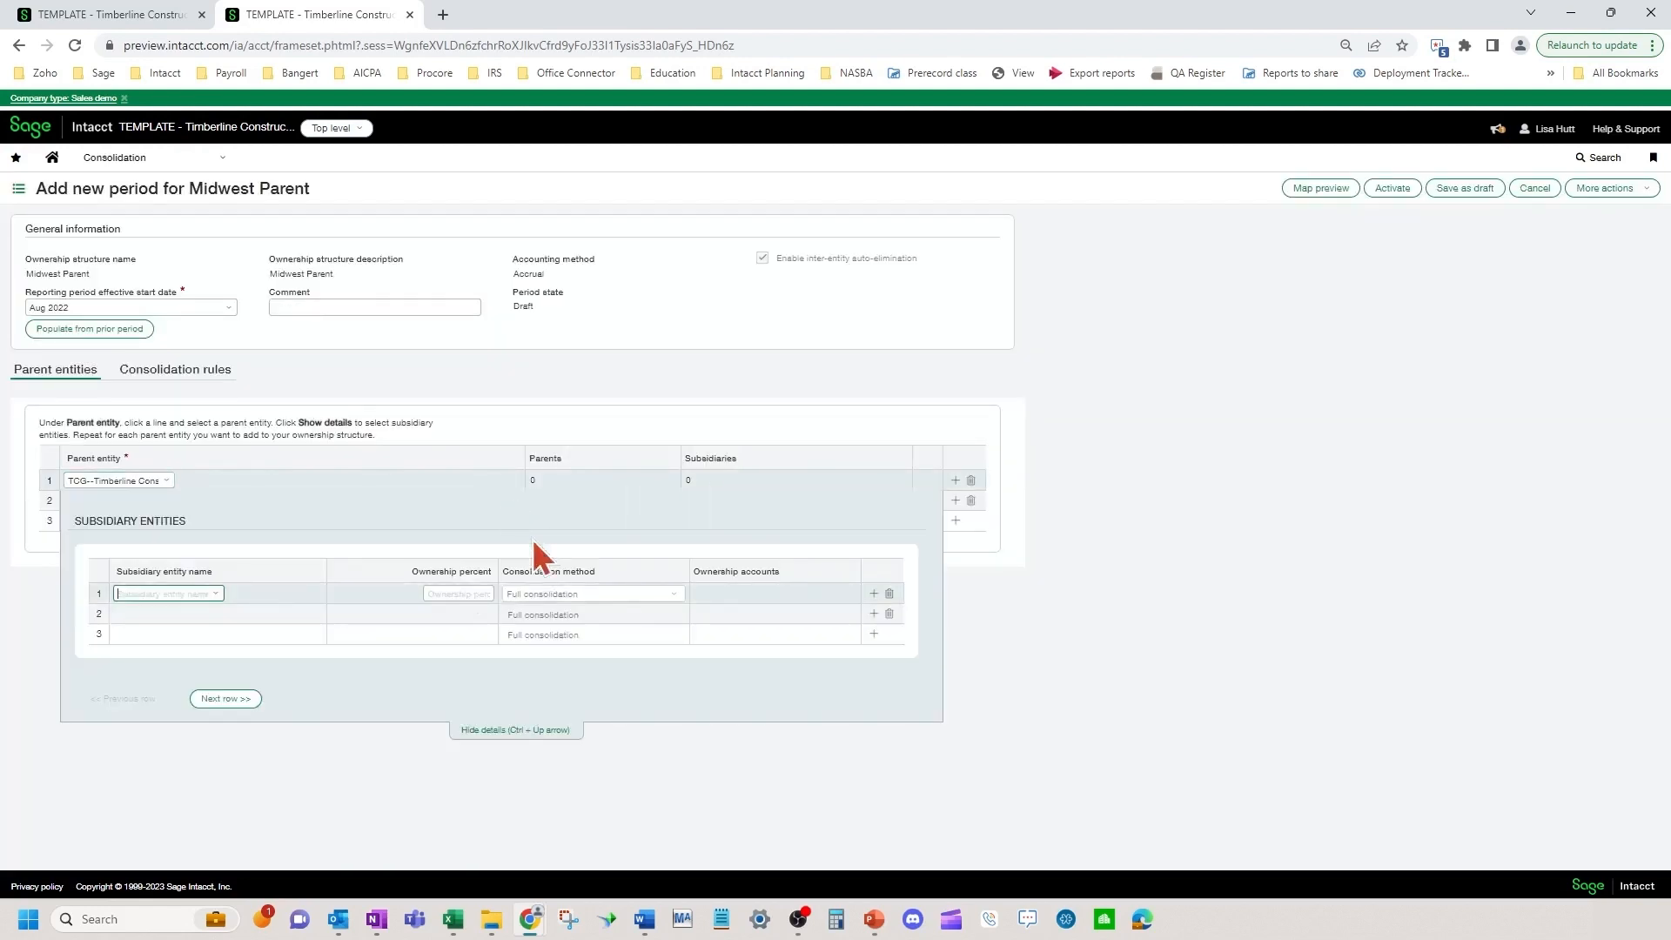
pyautogui.click(214, 593)
pyautogui.click(181, 644)
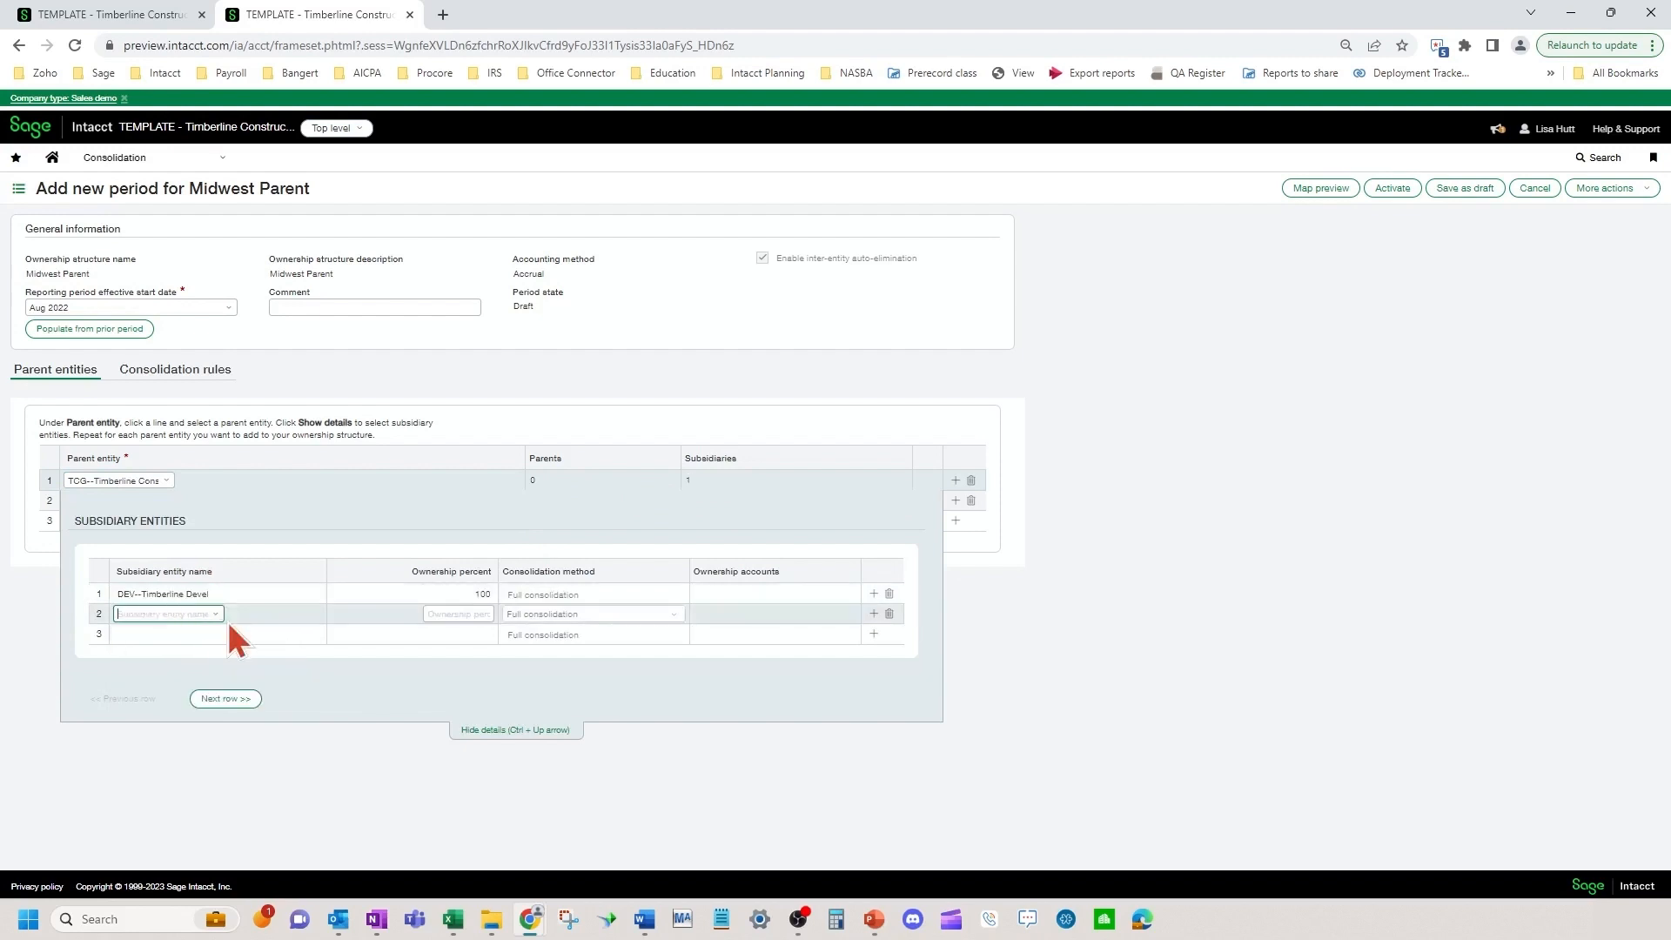
pyautogui.click(214, 614)
pyautogui.click(199, 675)
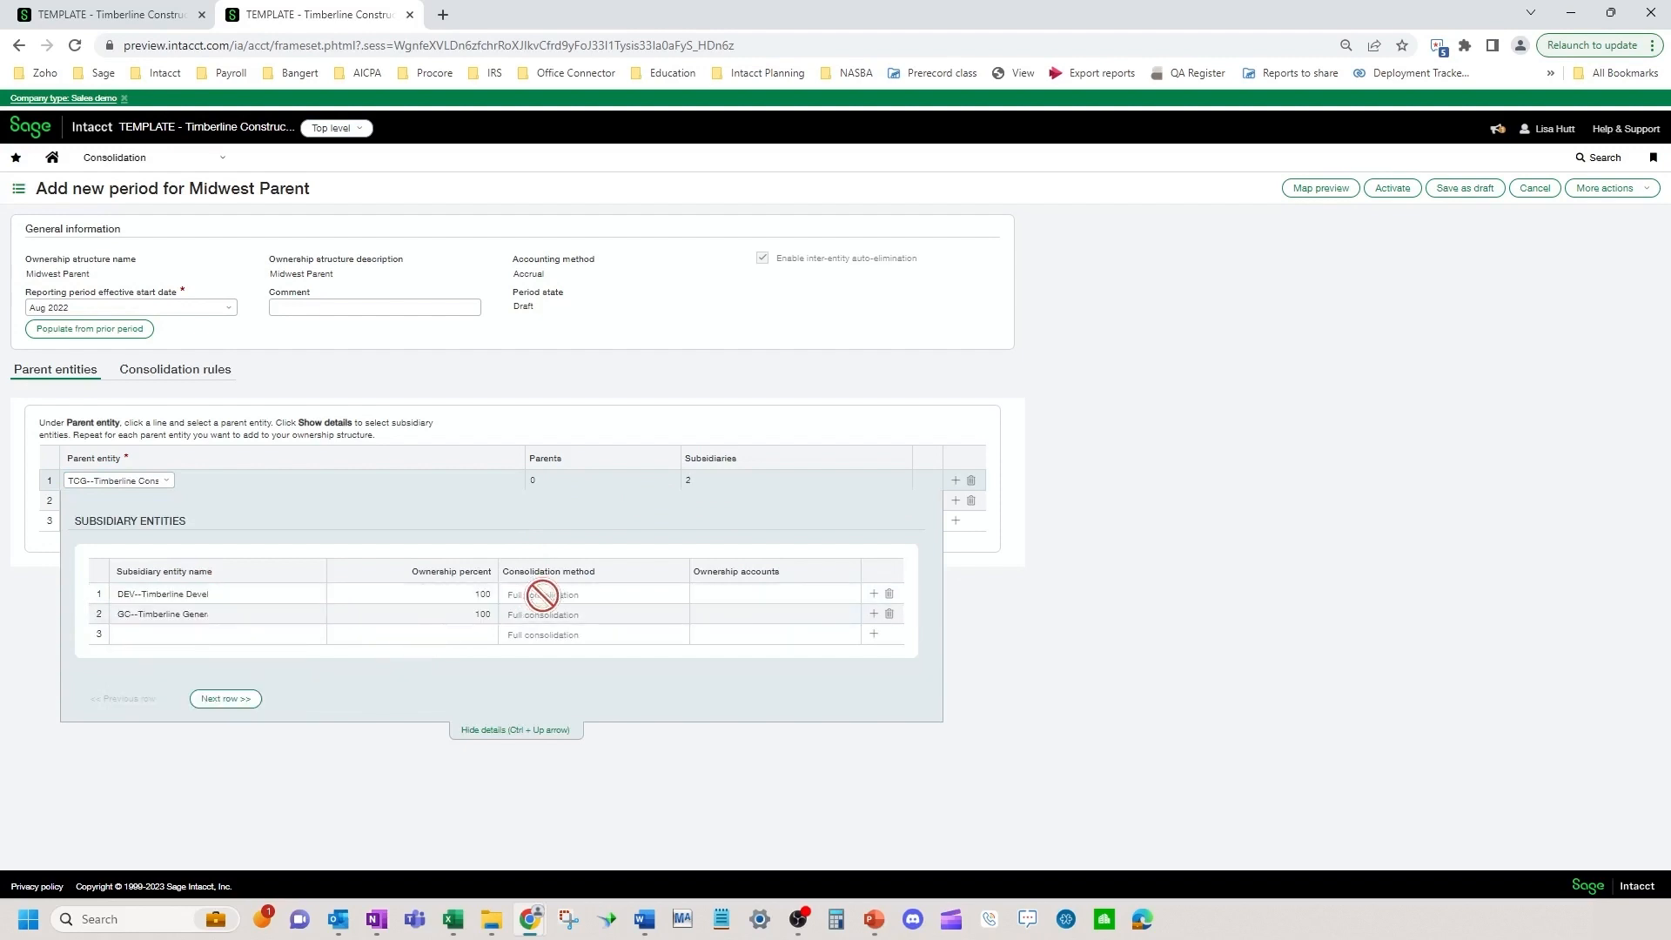
# Step: Set the DEV subsidiary's ownership percent to 50 and reduce the GC subsidiary's ownership percent
pyautogui.click(439, 593)
pyautogui.moveTo(455, 598); pyautogui.dragTo(574, 592)
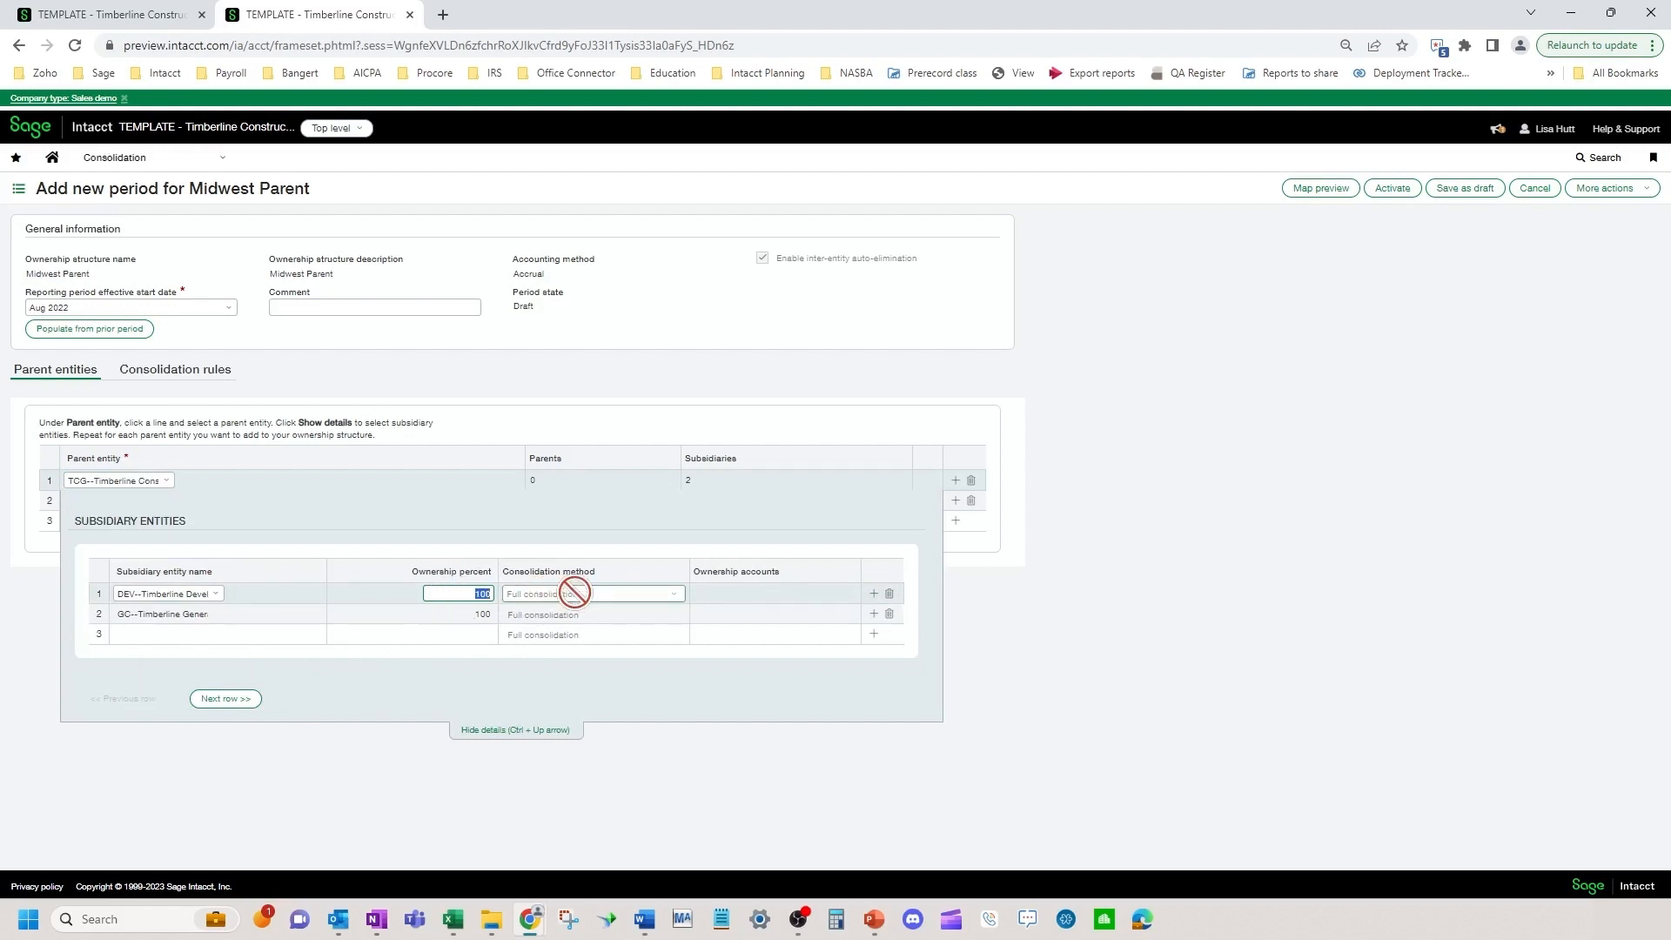
pyautogui.click(467, 614)
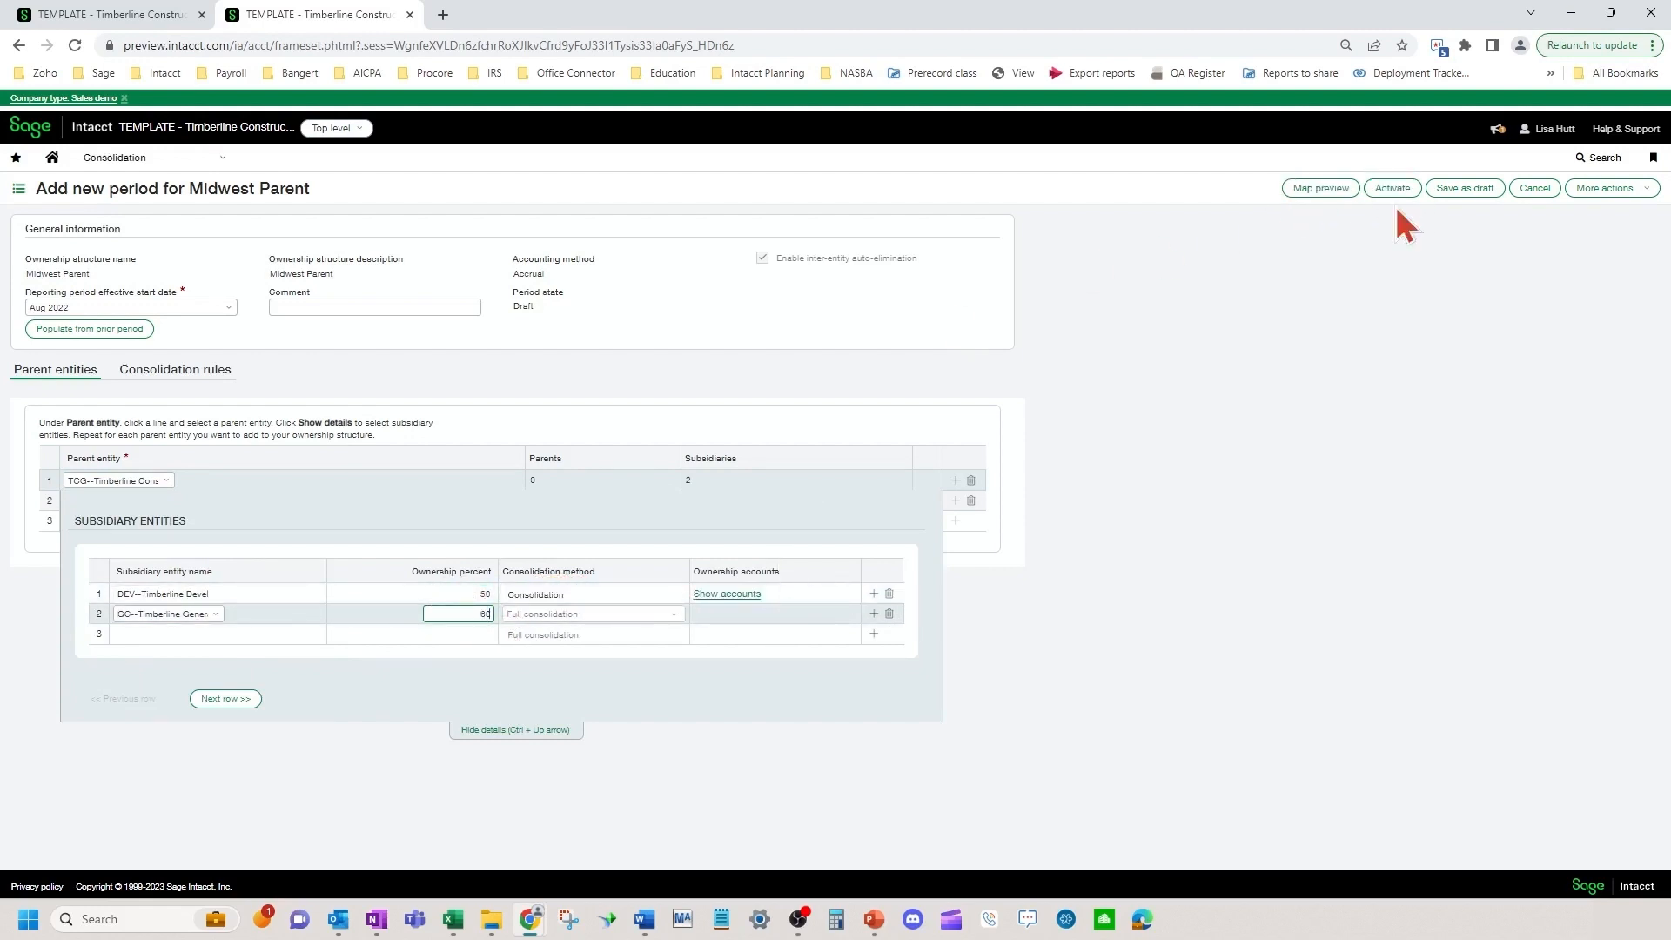
# Step: Examine the ownership accounts form for the DEV subsidiary, close it without saving and discard the new Midwest Parent period
pyautogui.click(729, 595)
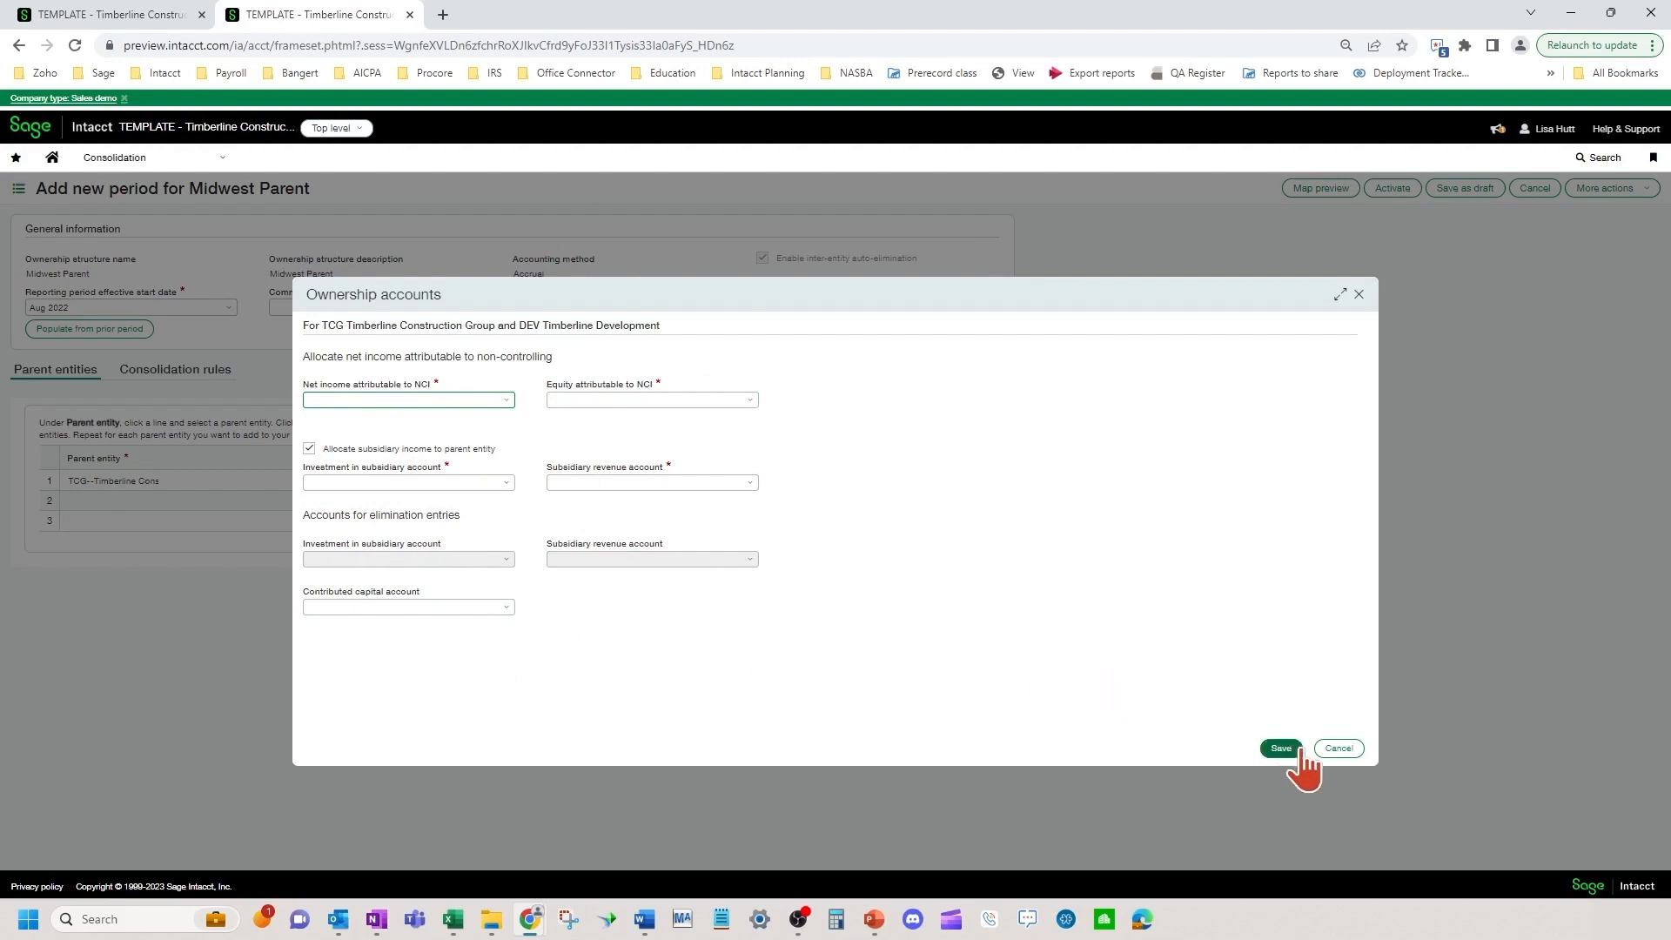
pyautogui.click(1335, 749)
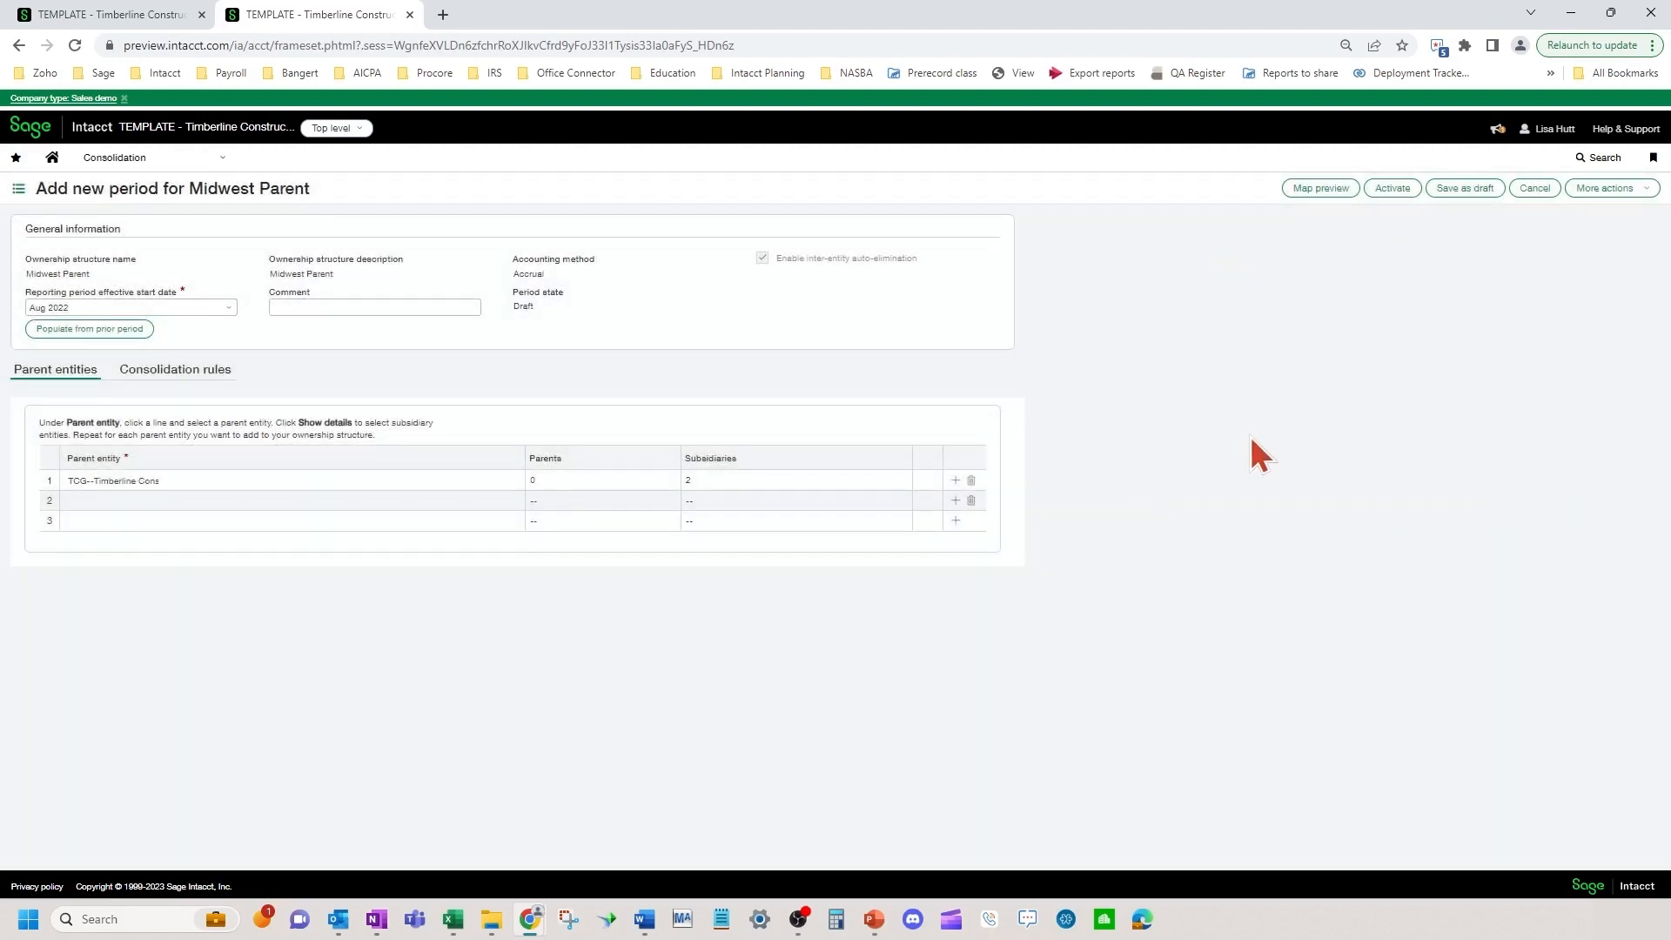
pyautogui.click(1525, 191)
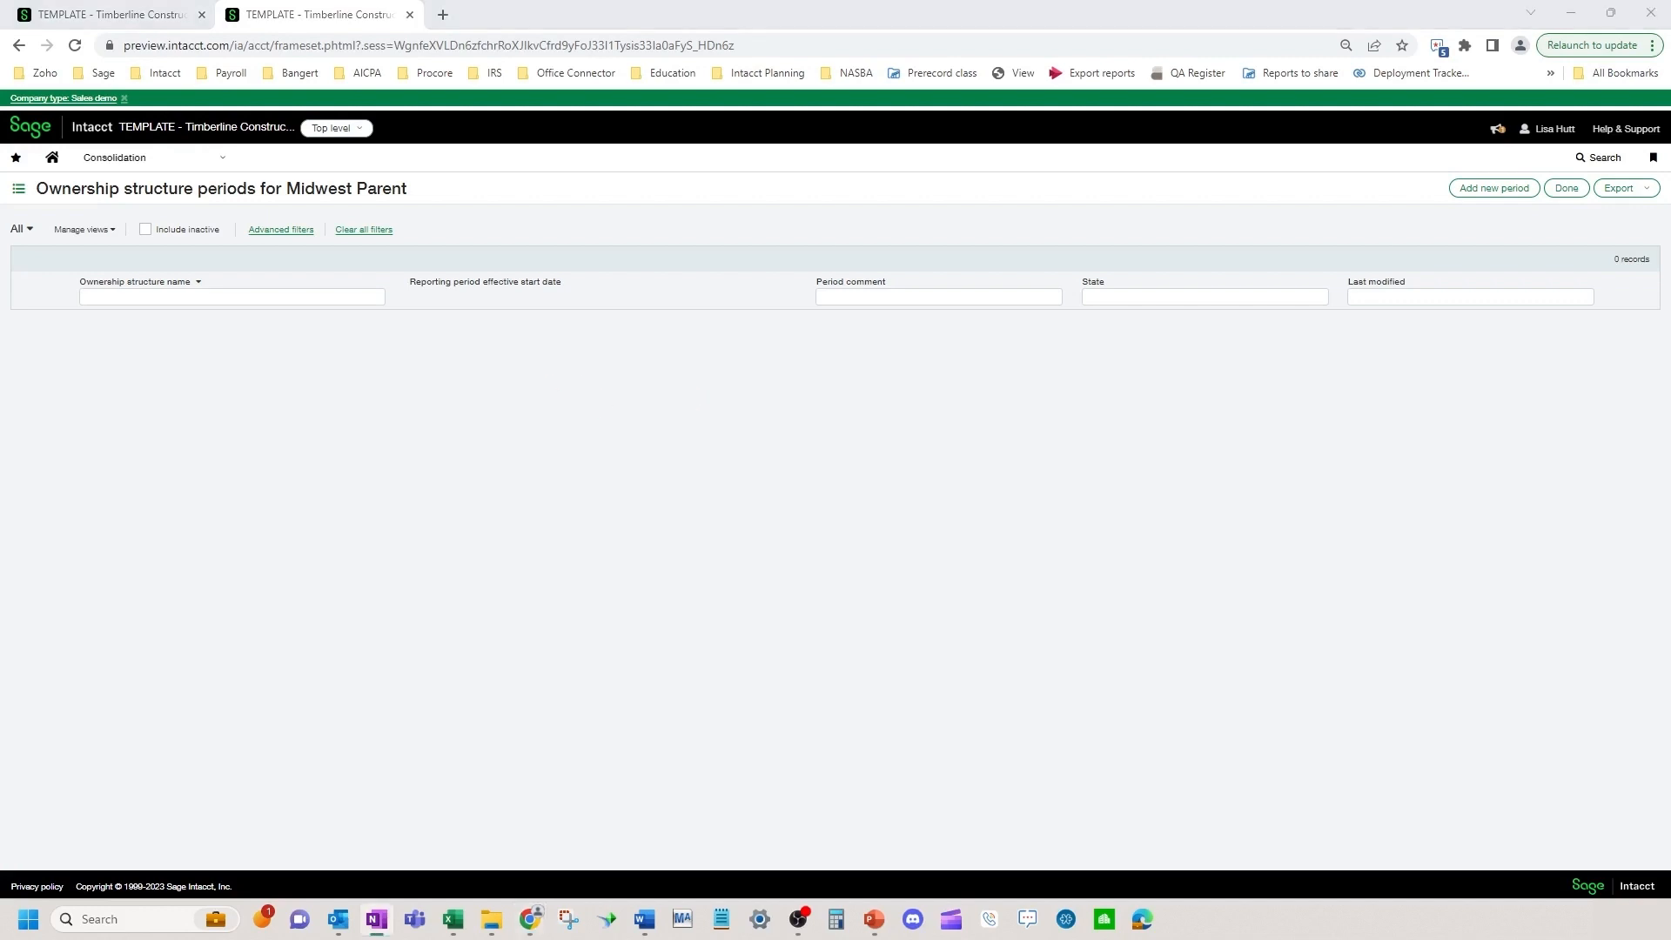
# Step: Open the Consolidate ownership structure page for Midwest Parent and show the additional consolidation run options
pyautogui.click(193, 166)
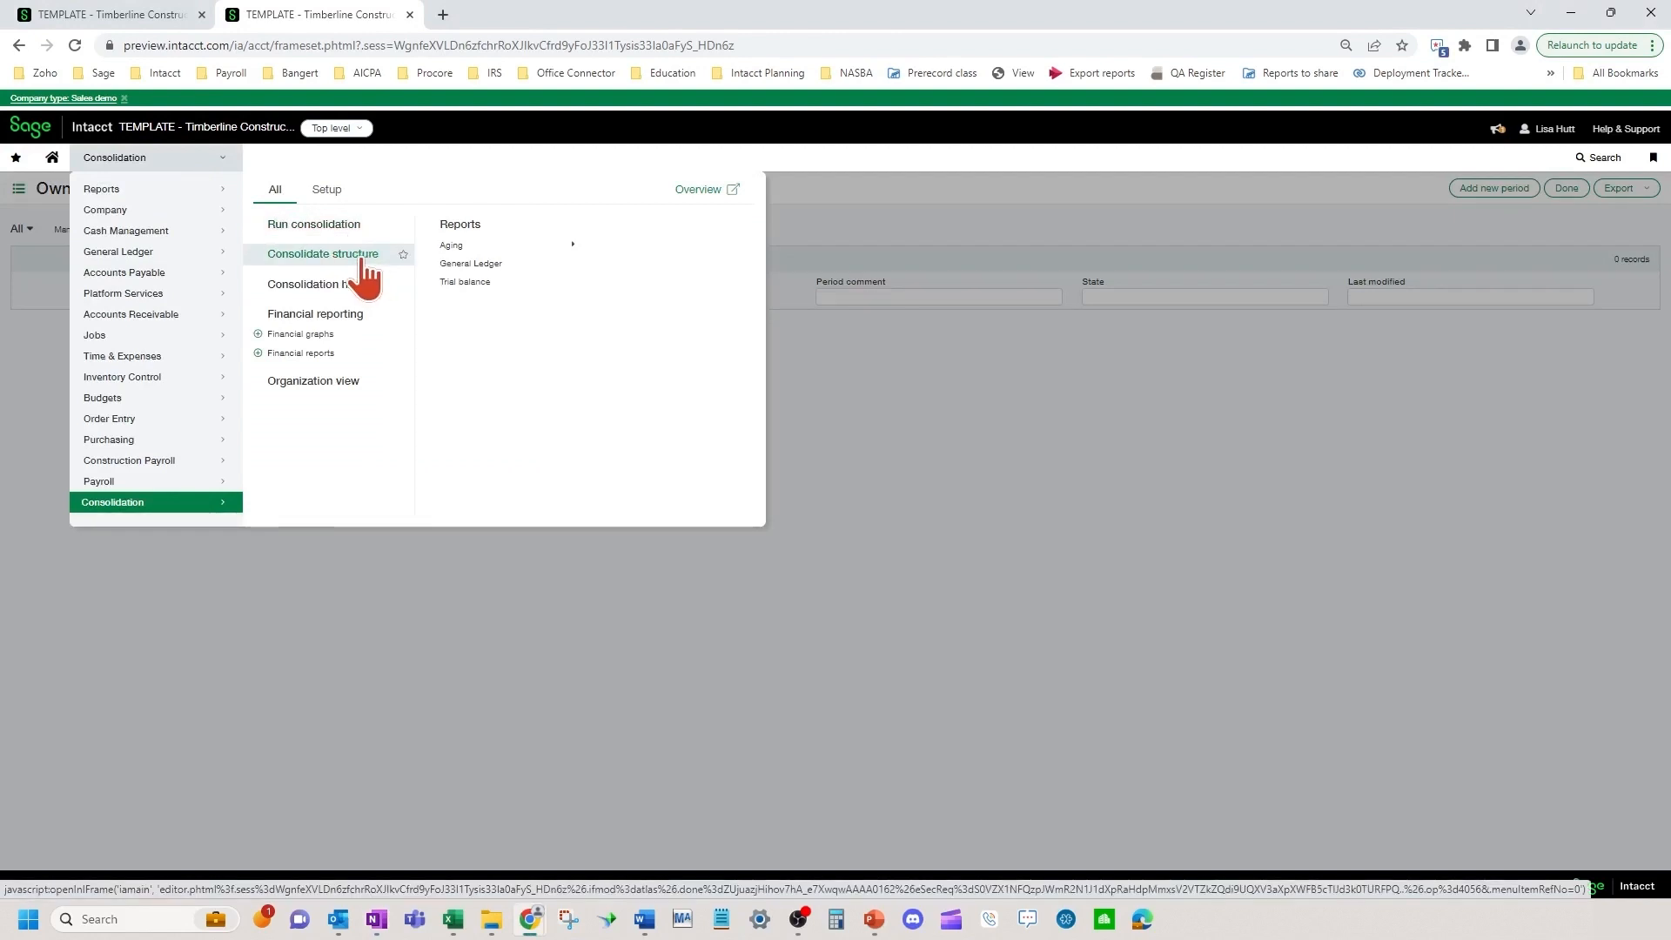
pyautogui.click(364, 262)
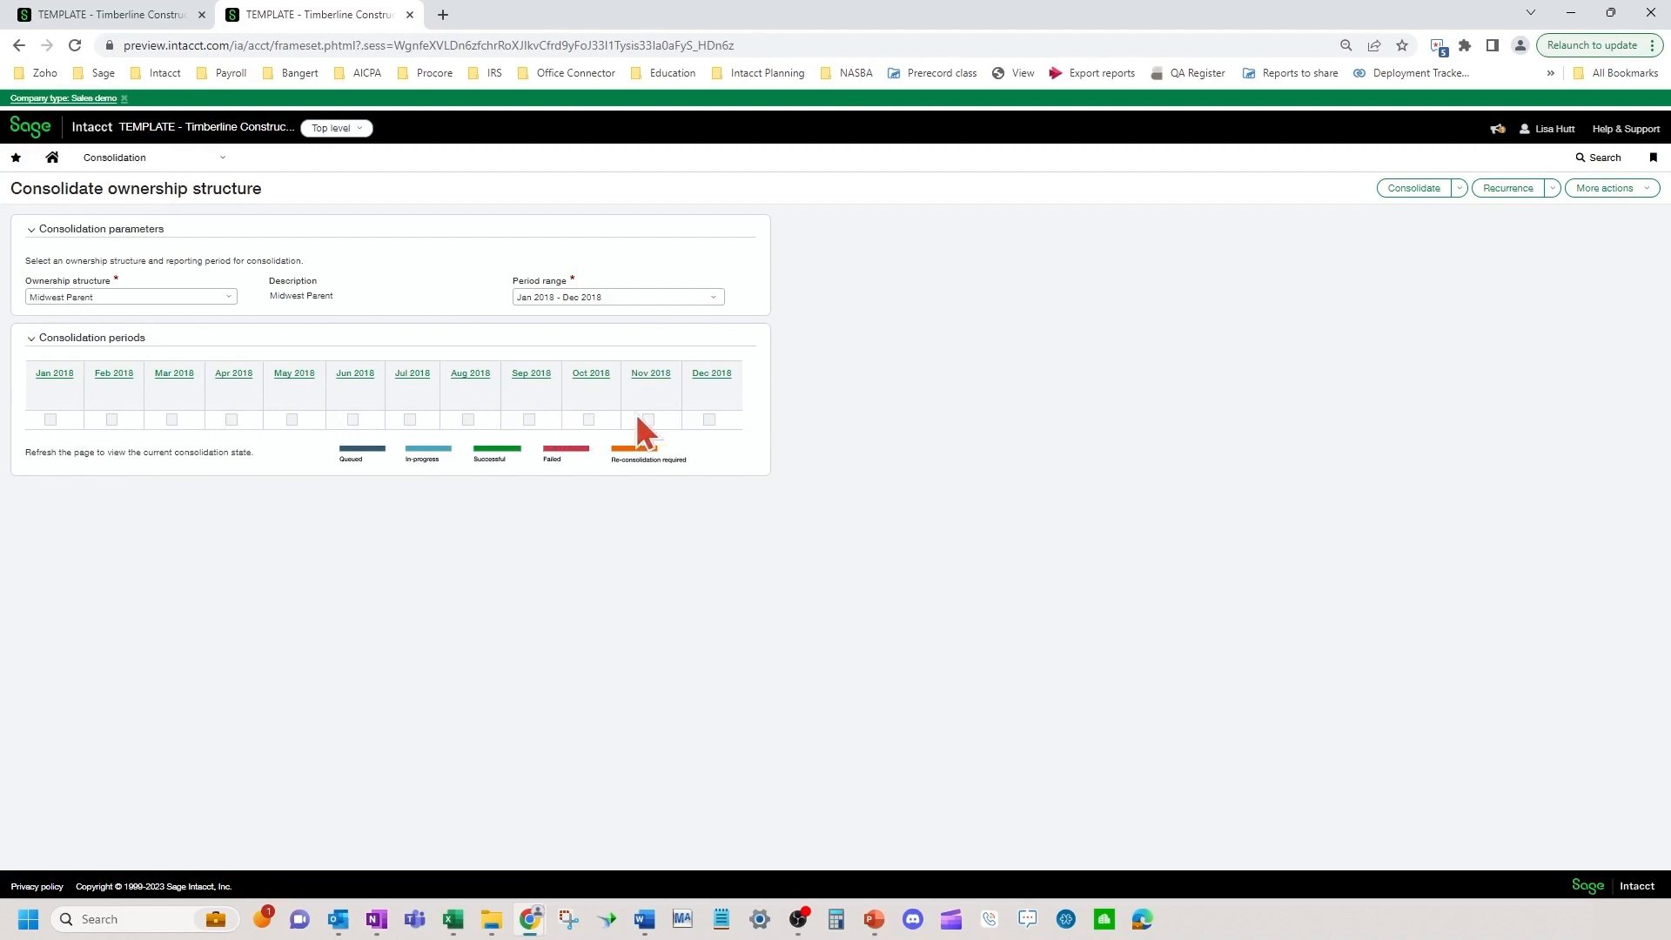
pyautogui.click(1459, 188)
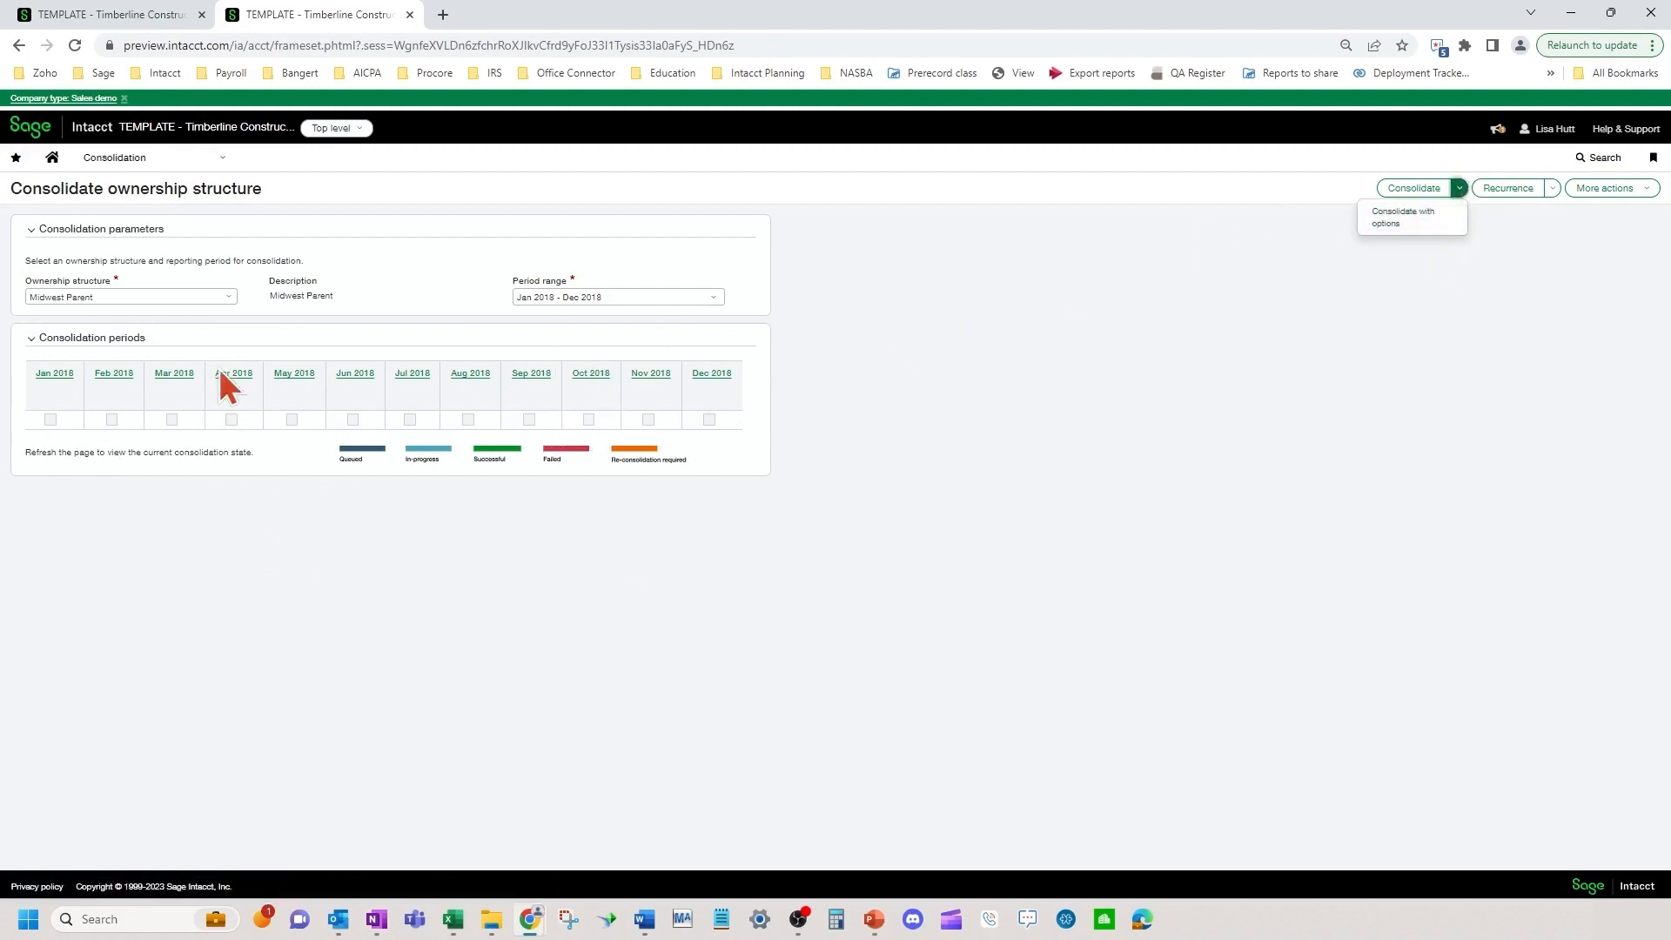
# Step: Review the Consolidation module's setup and reporting options, and open its financial reports list
pyautogui.moveTo(211, 157)
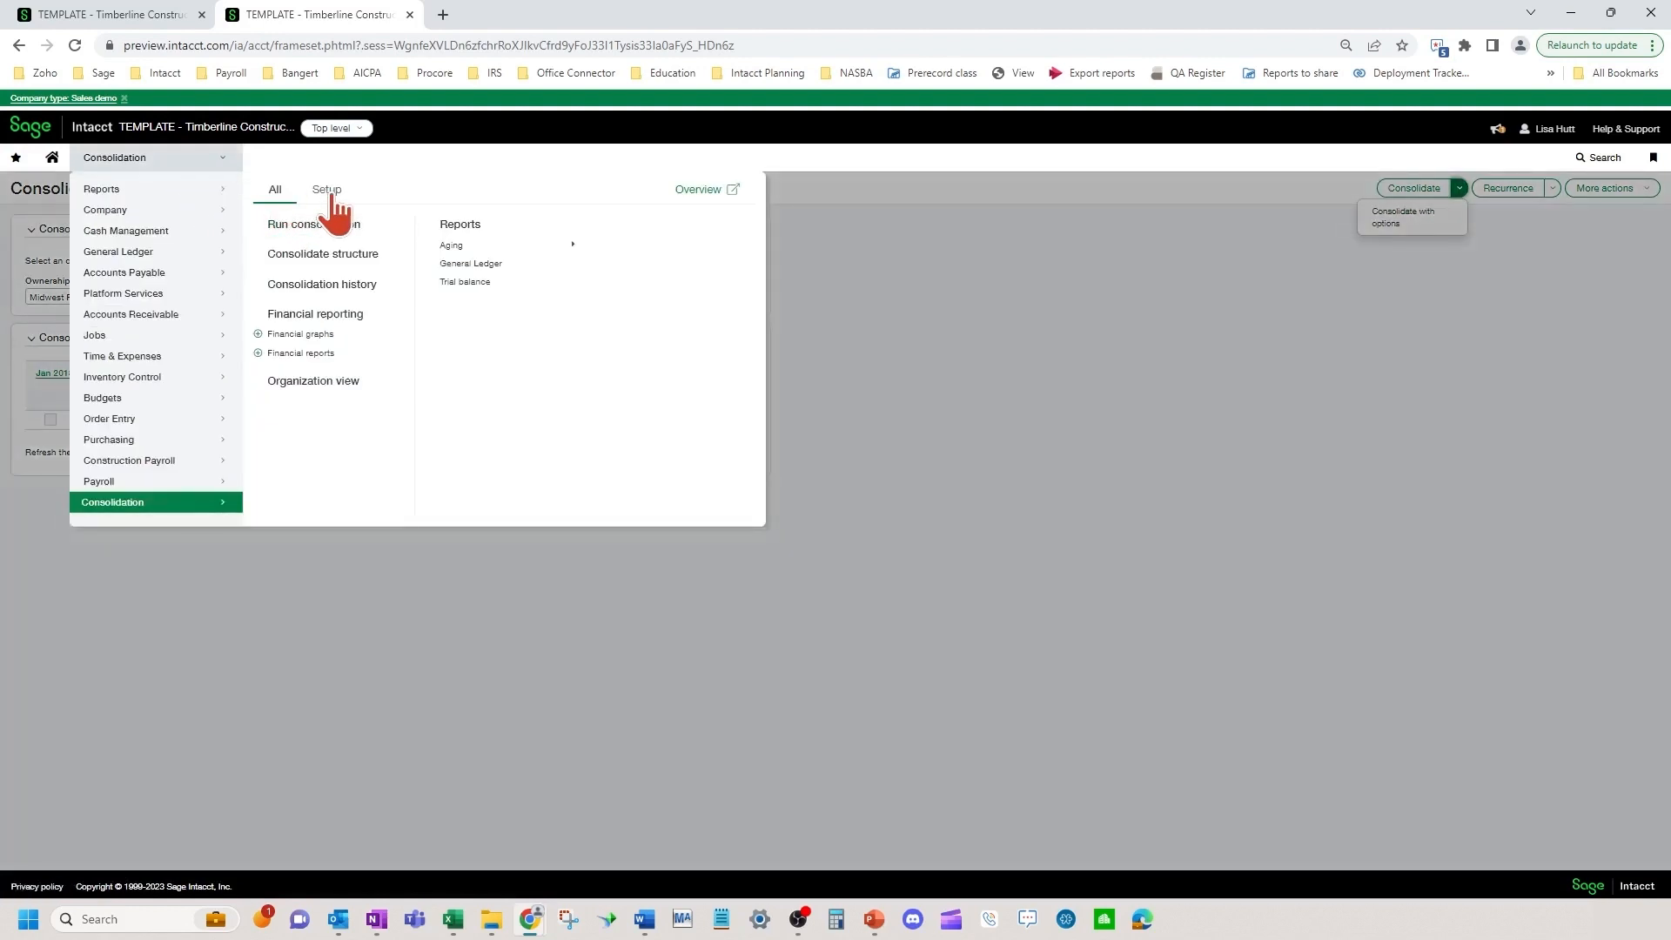
pyautogui.click(329, 193)
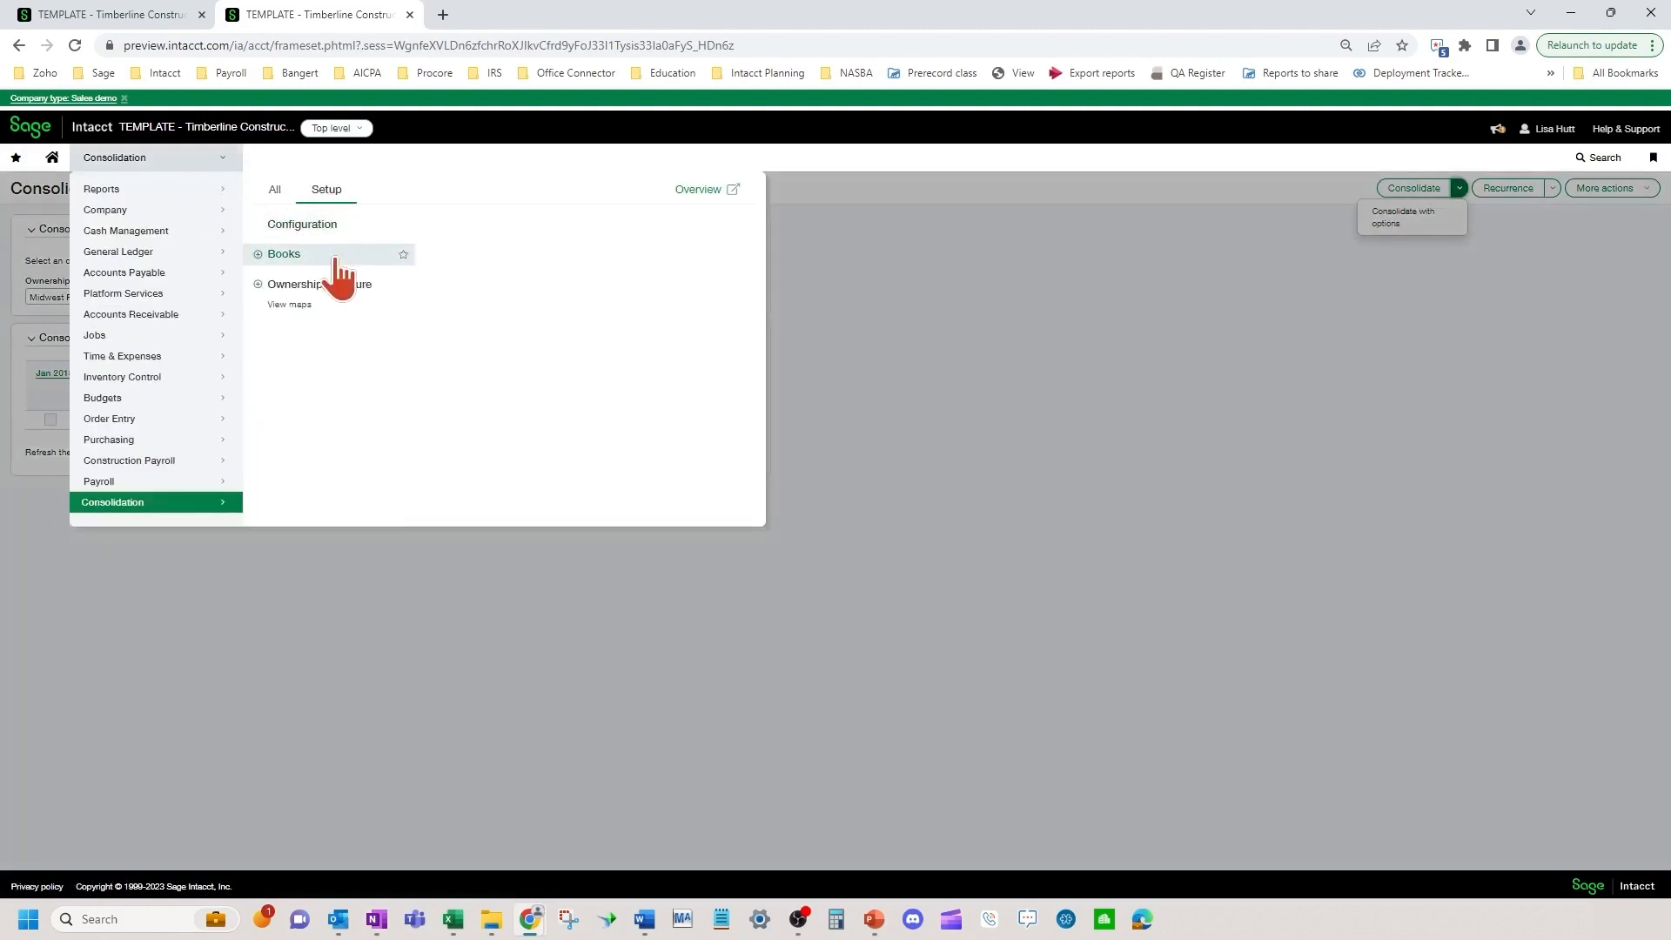
pyautogui.click(264, 197)
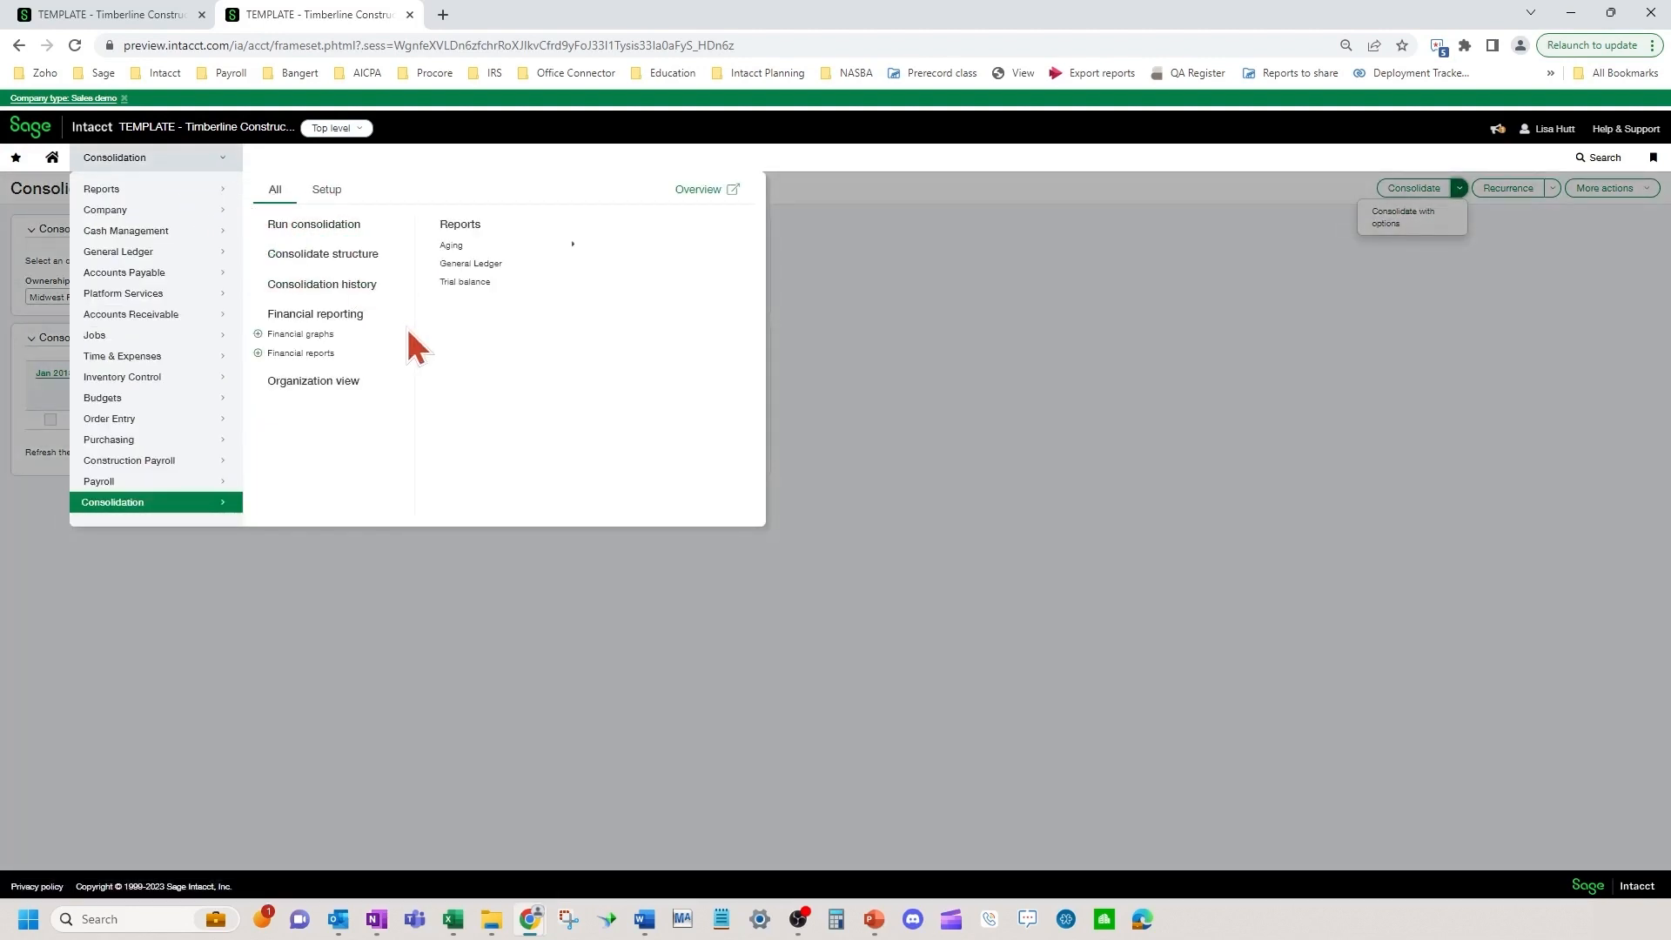
pyautogui.click(933, 399)
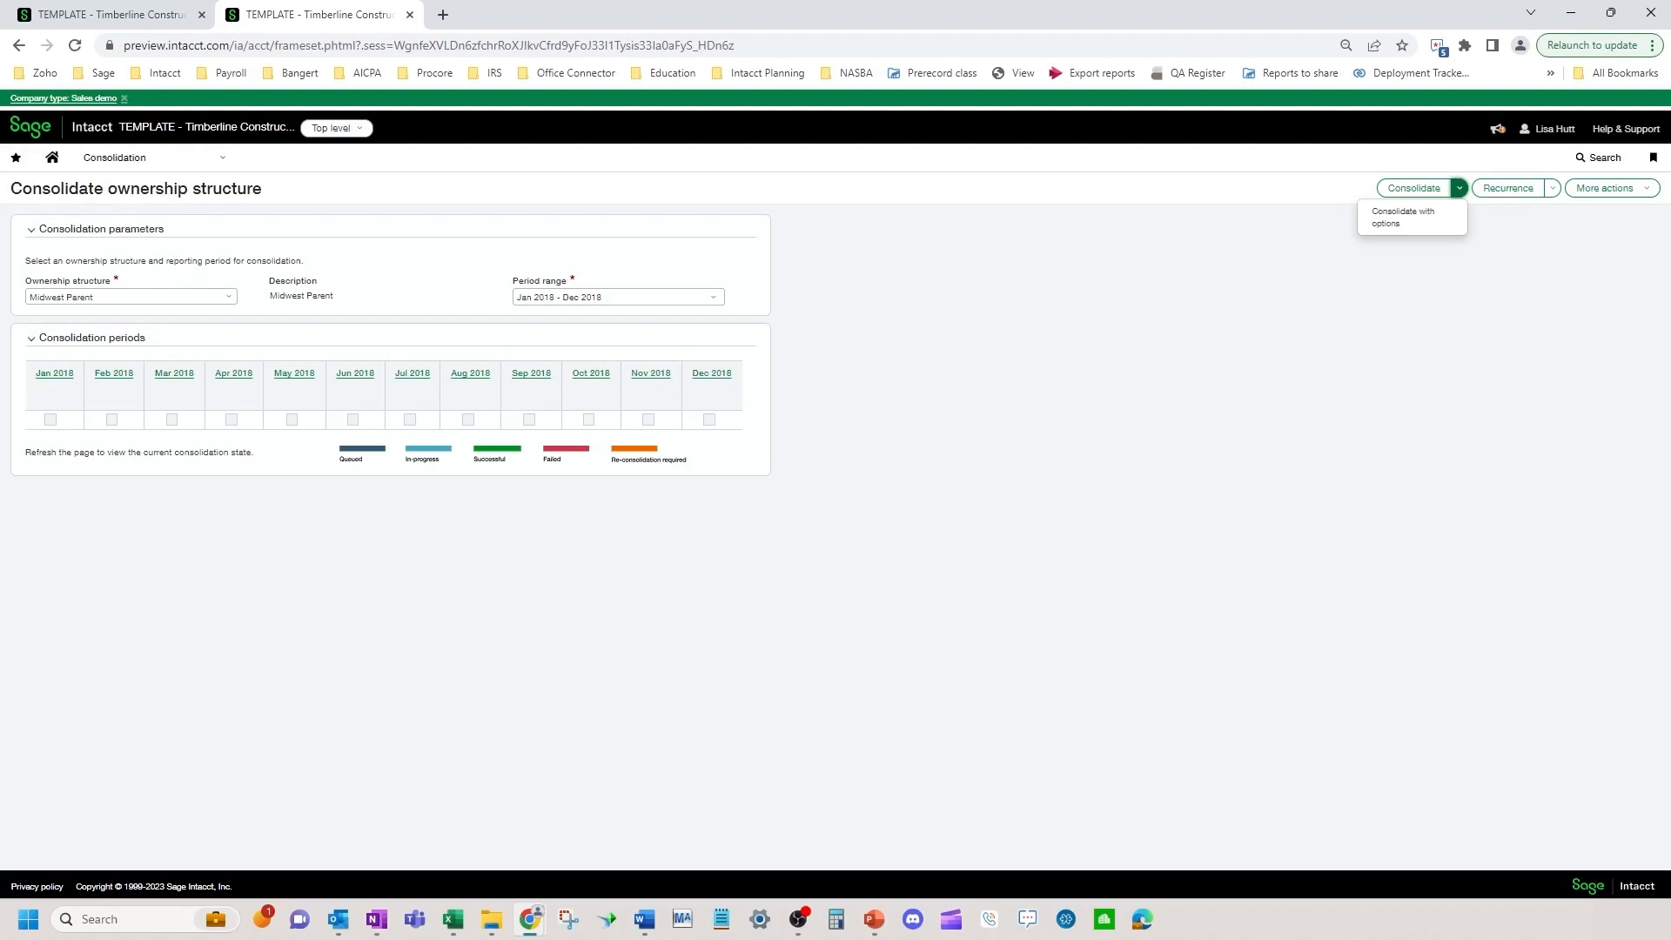
pyautogui.click(1082, 337)
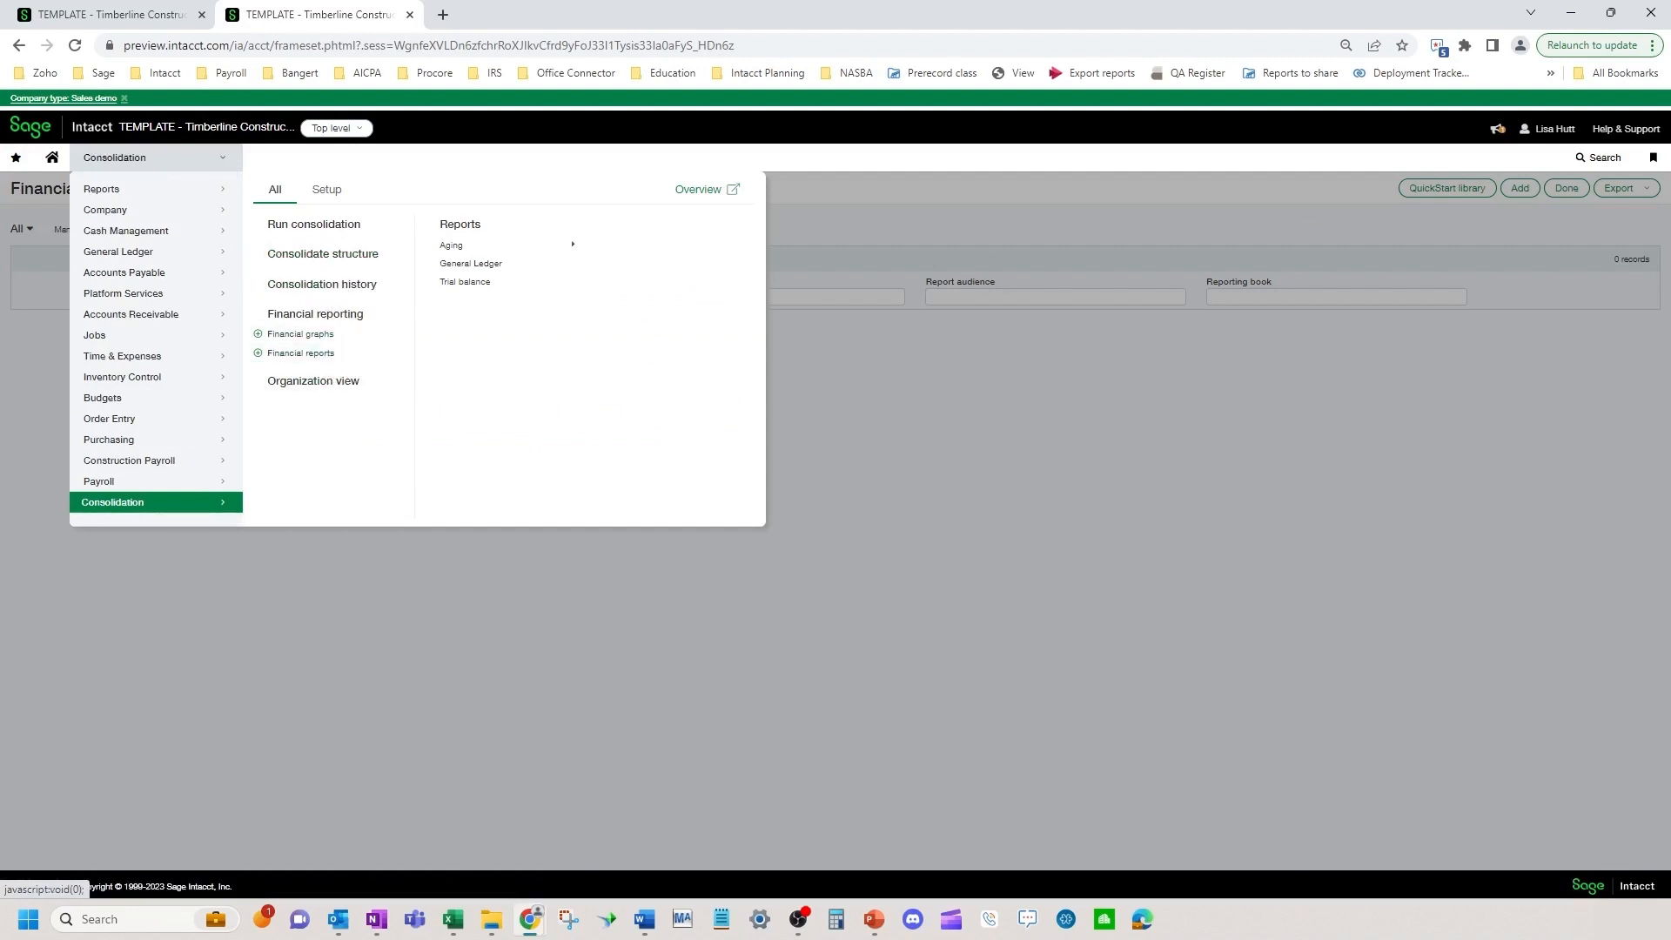
# Step: Bring the CUBIT USD-Con balance sheet report into the browser window alongside the Timberline pages to view the consolidated columns
pyautogui.moveTo(1670, 52); pyautogui.dragTo(456, 9)
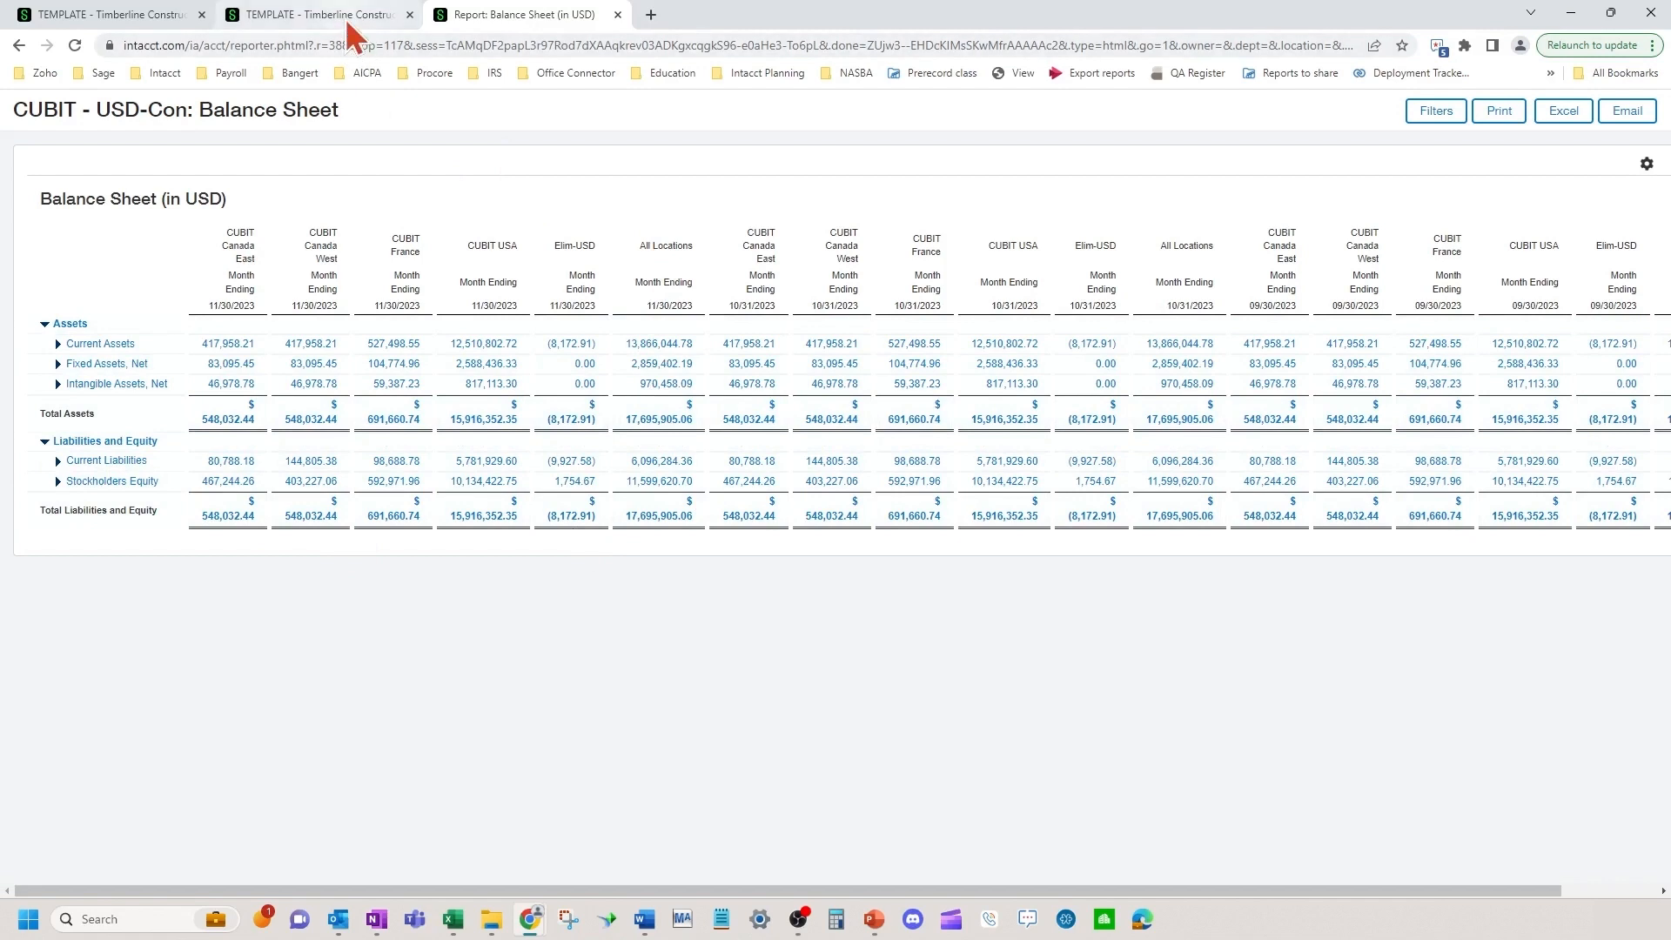
pyautogui.moveTo(352, 35)
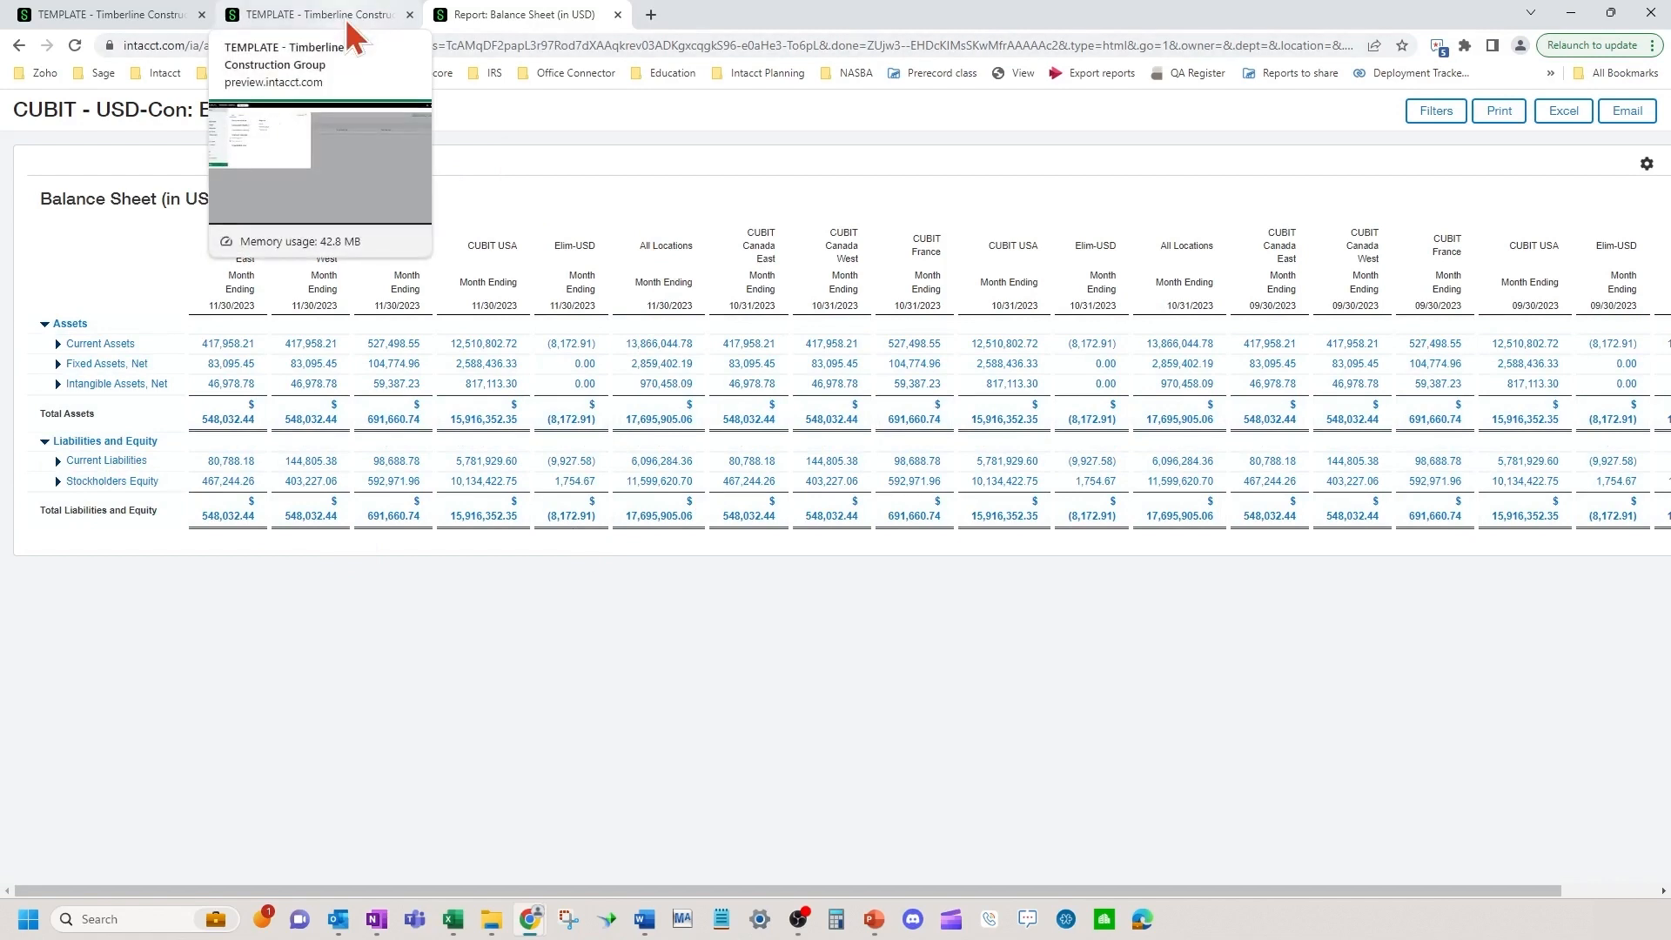